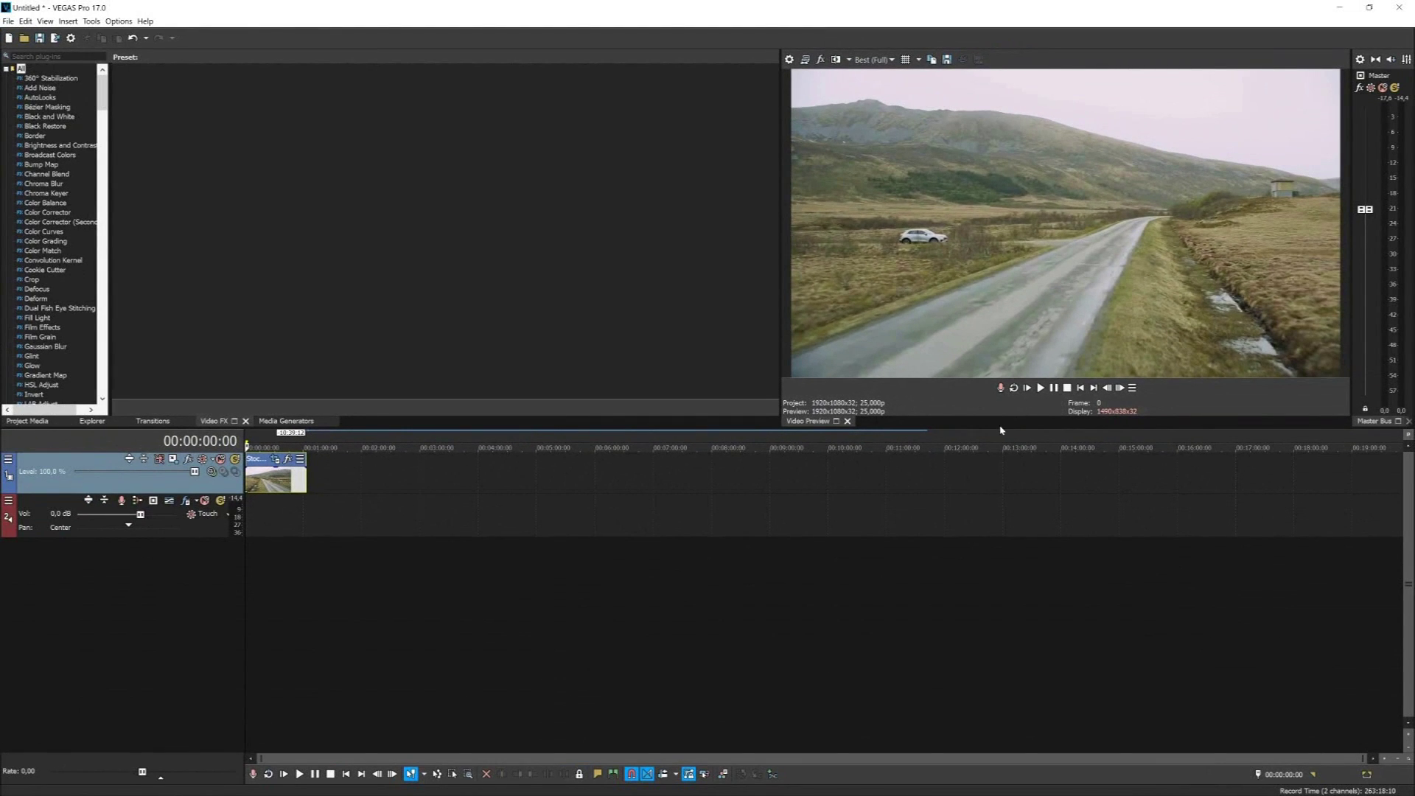
- View the color grading window layout for the Stock Footage Audi clip and return to the default layout
scroll(645, 522, up, 10)
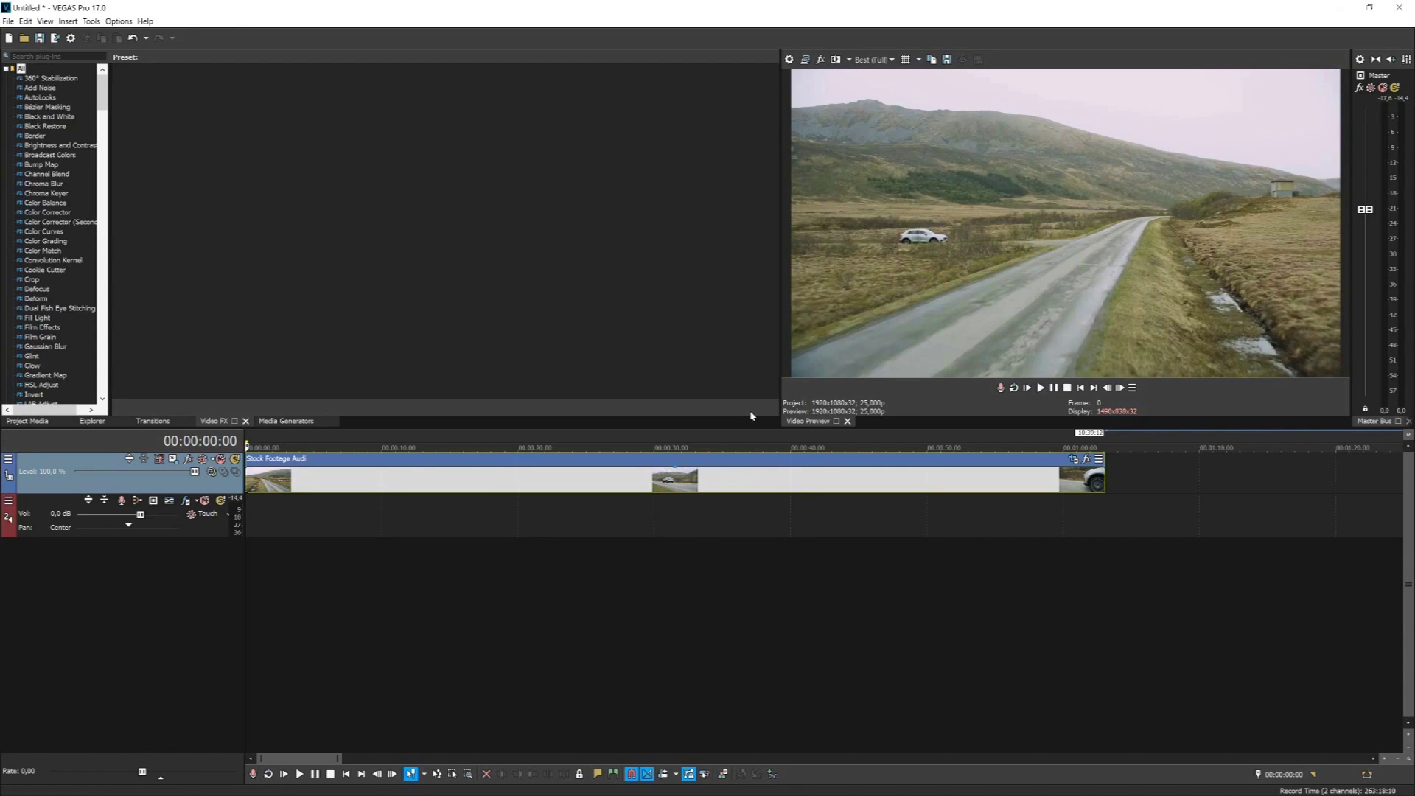
scroll(625, 460, down, 2)
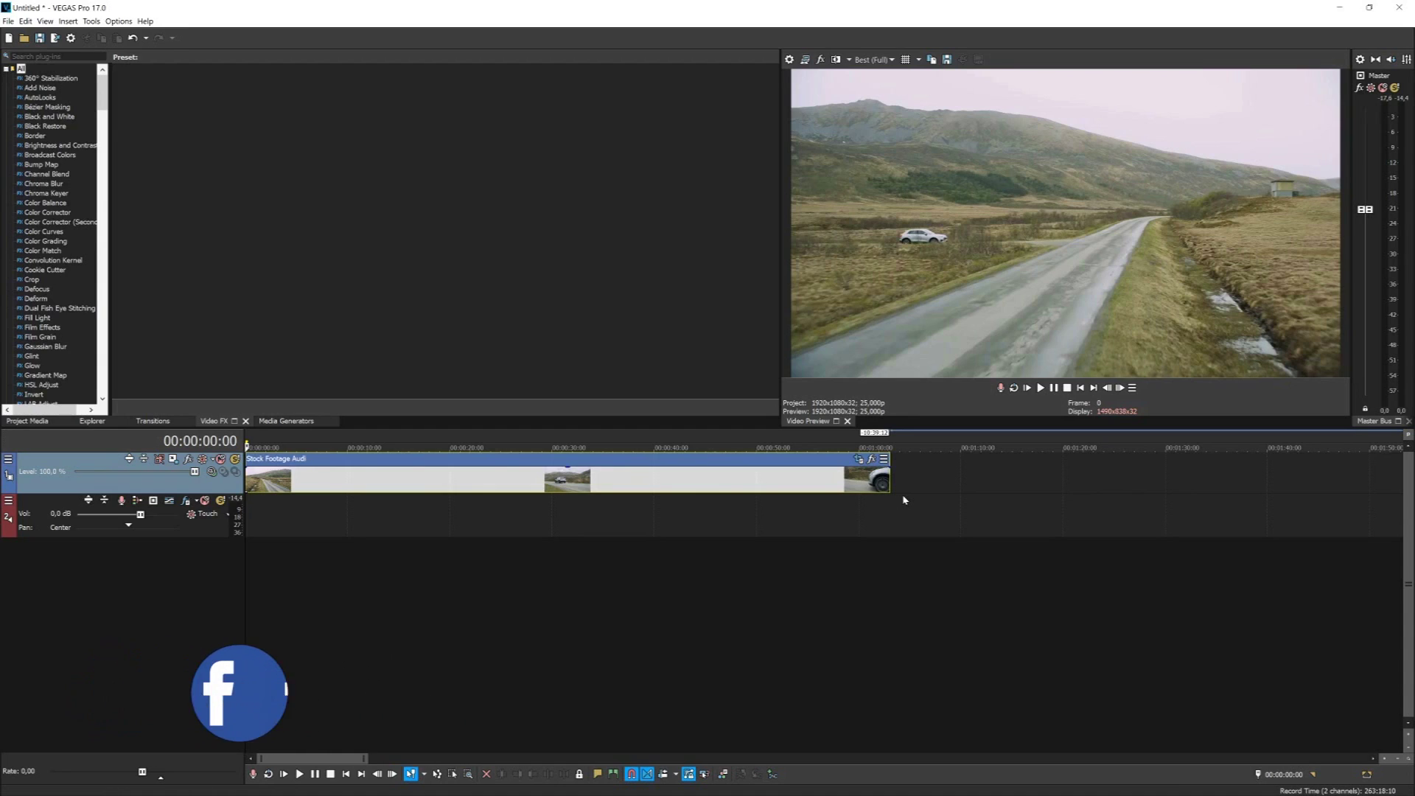
key(alt+d)
key(c)
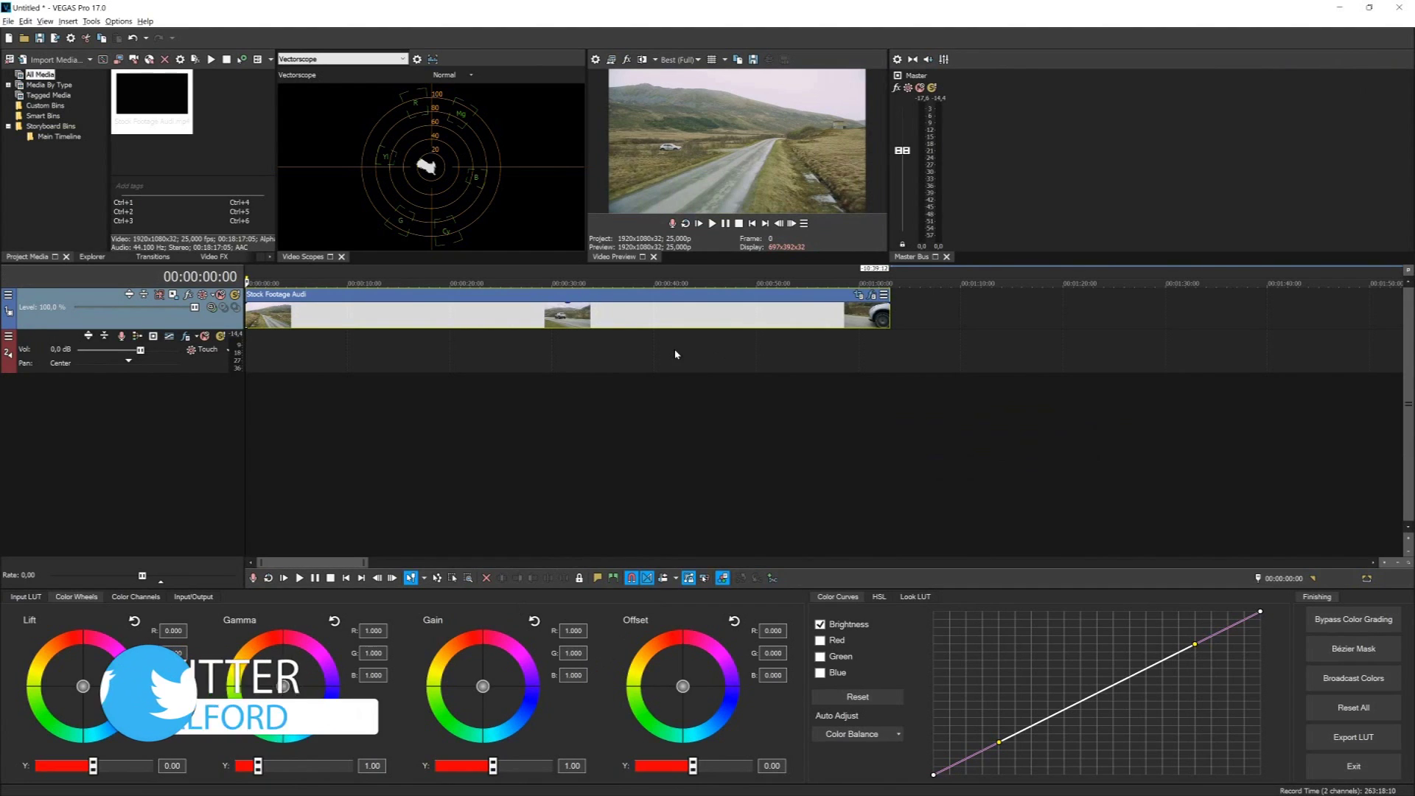
key(alt+d)
key(d)
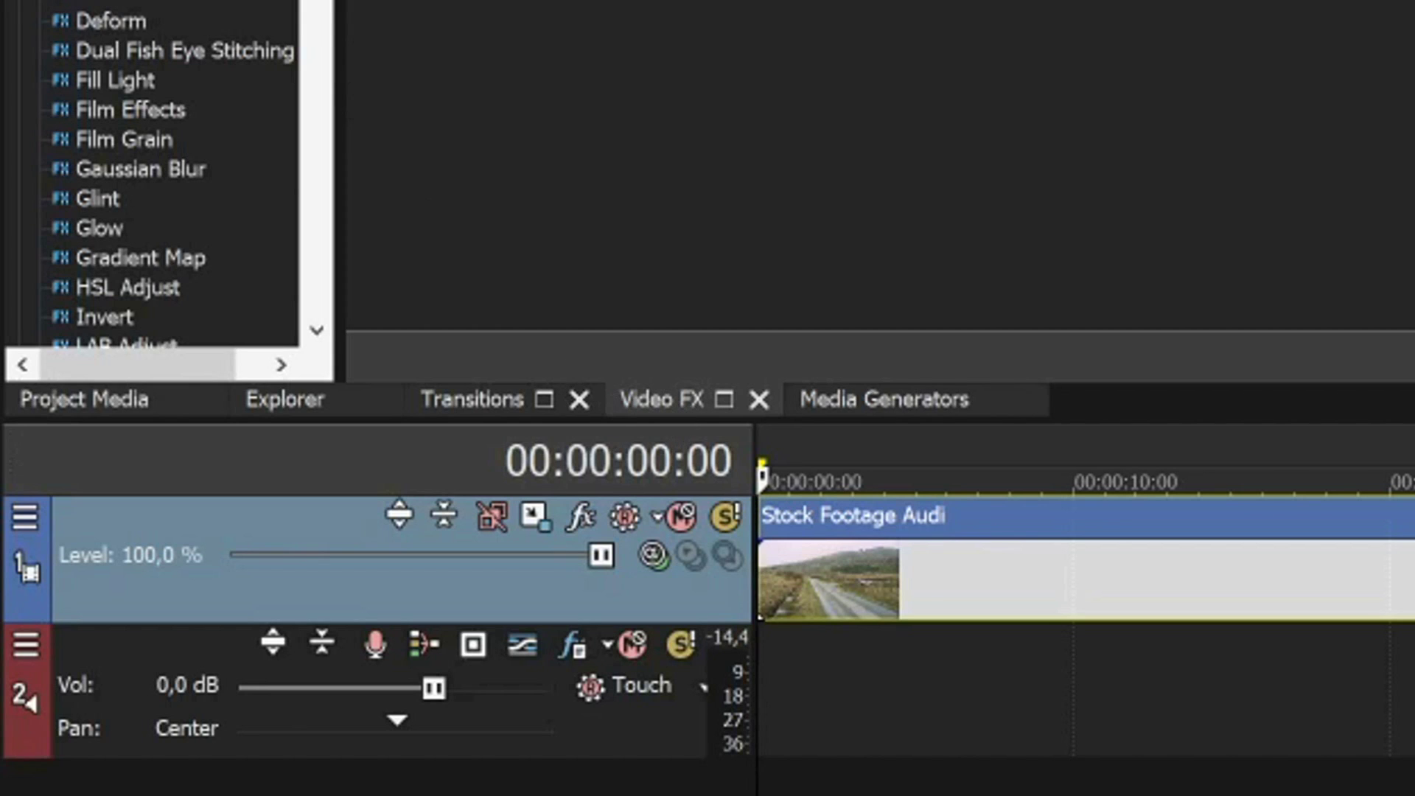
- Apply the default preset of the LUT Filter video effect to the Stock Footage Audi clip
scroll(147, 177, down, 4)
scroll(147, 177, down, 8)
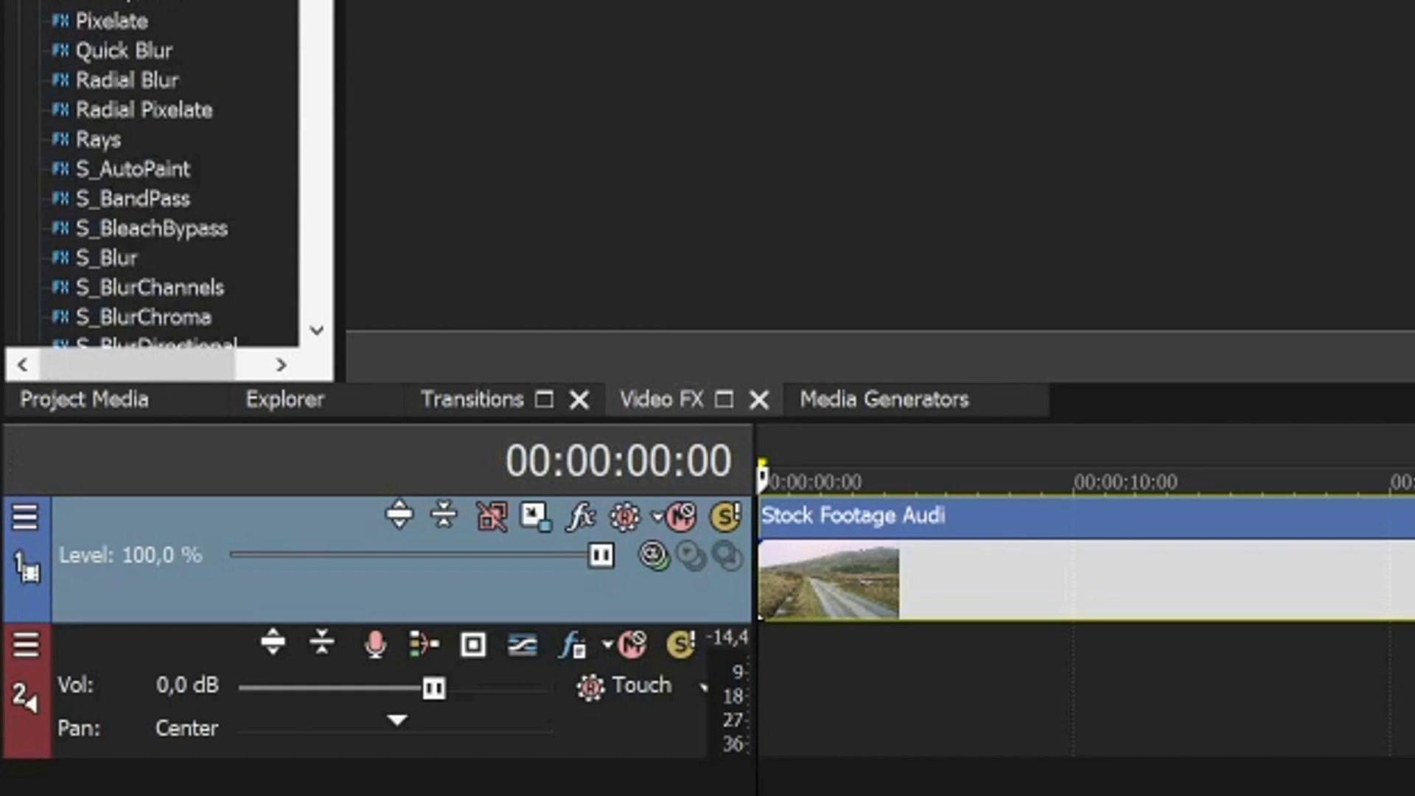
scroll(148, 177, up, 5)
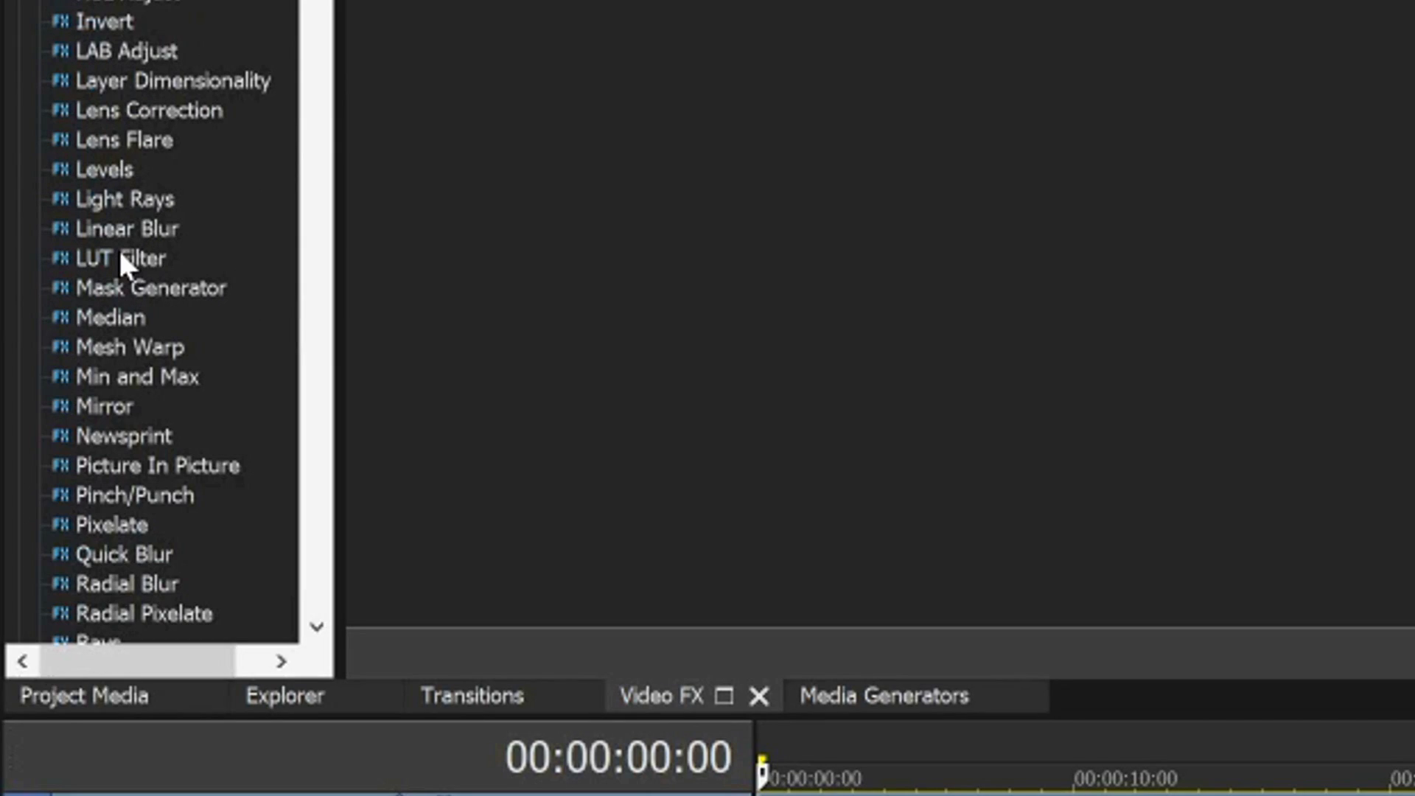
click(119, 250)
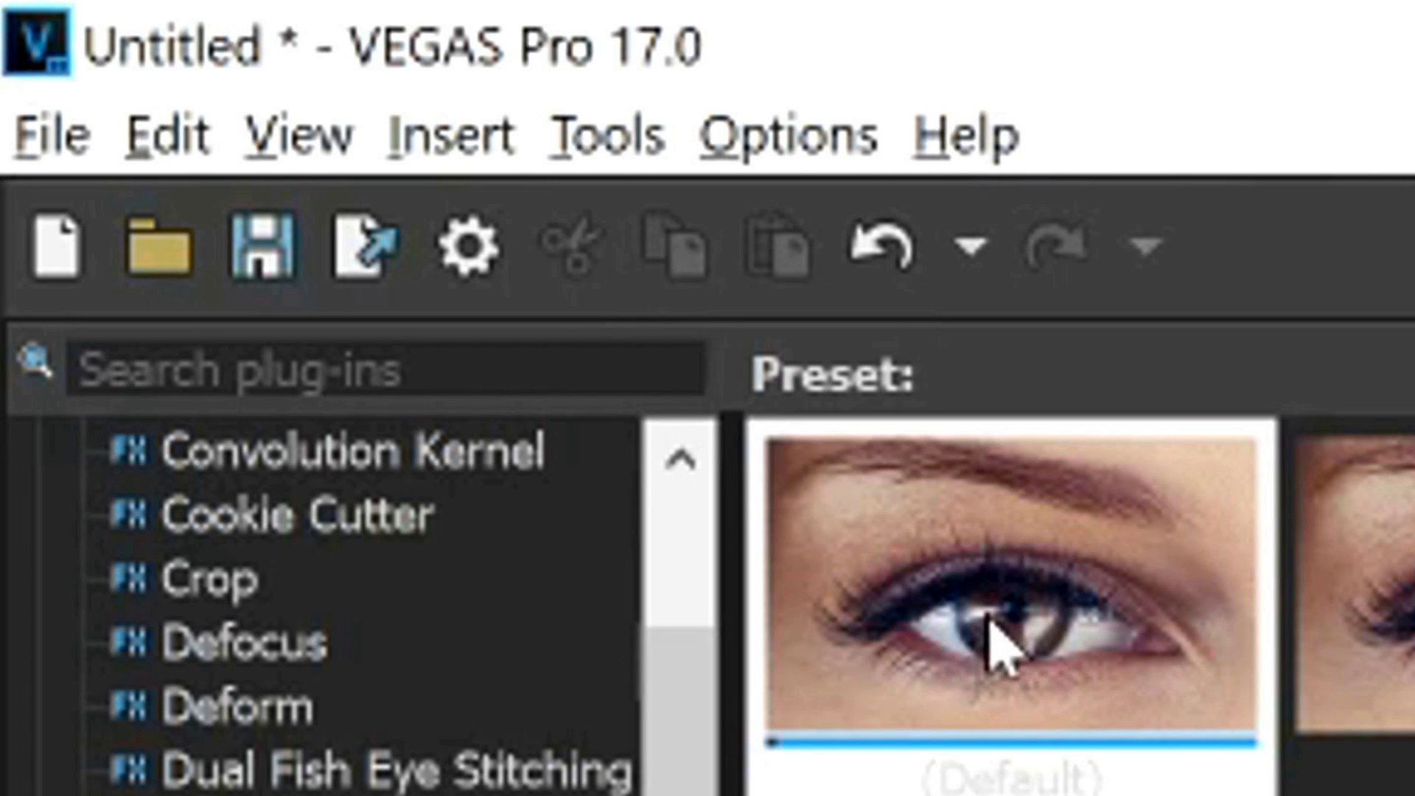
click(986, 618)
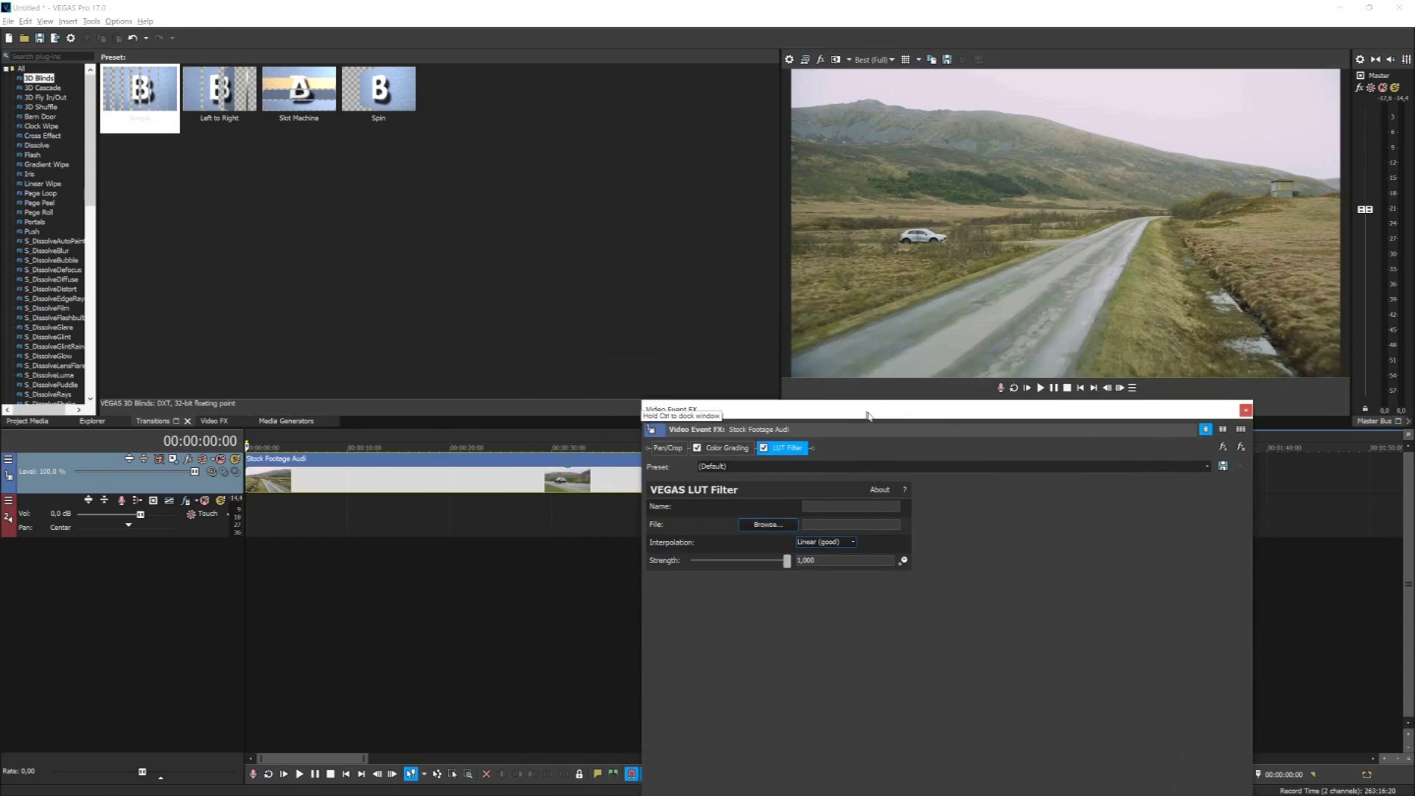
drag(860, 398, 938, 398)
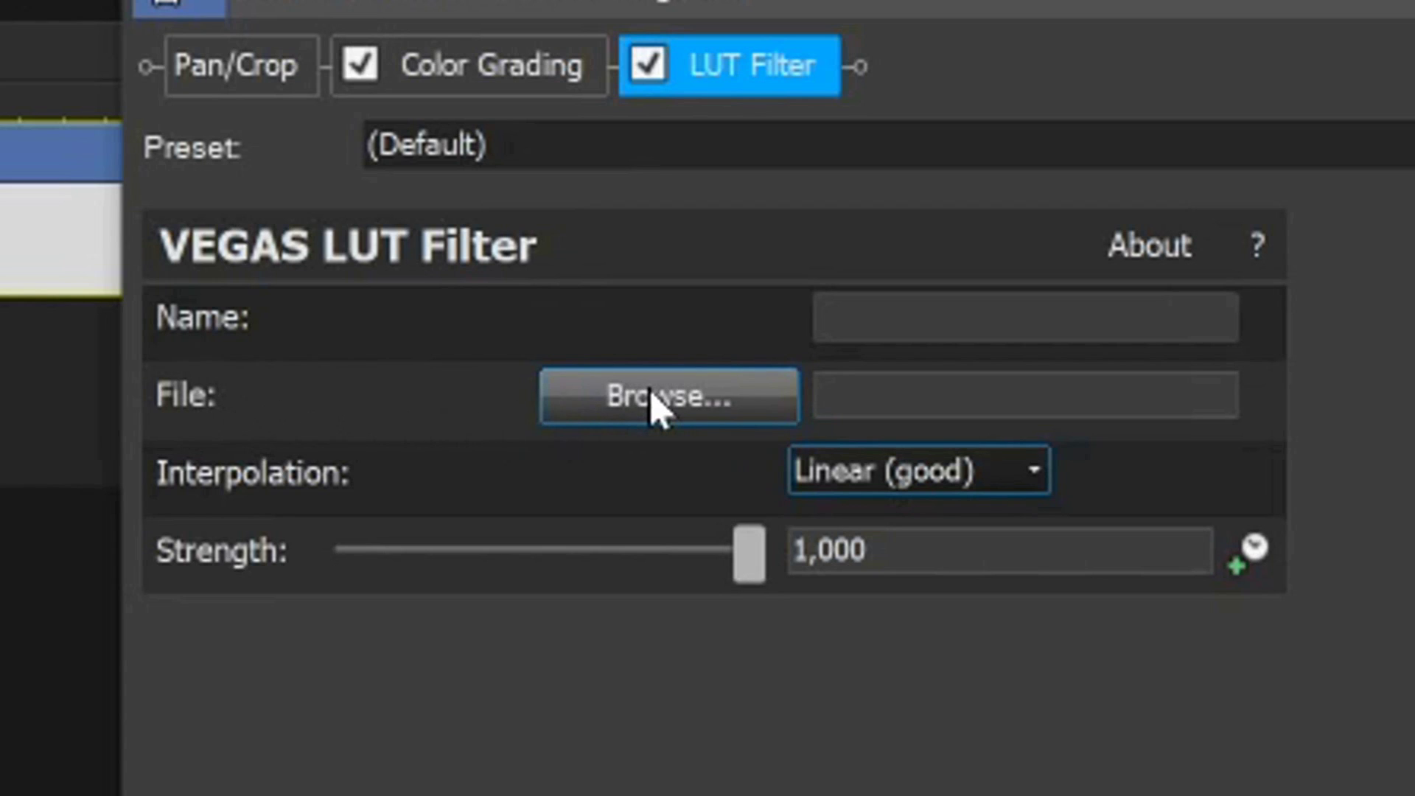
- Load LUT7.CUBE into the LUT Filter and move the effect window clear of the preview controls
click(652, 407)
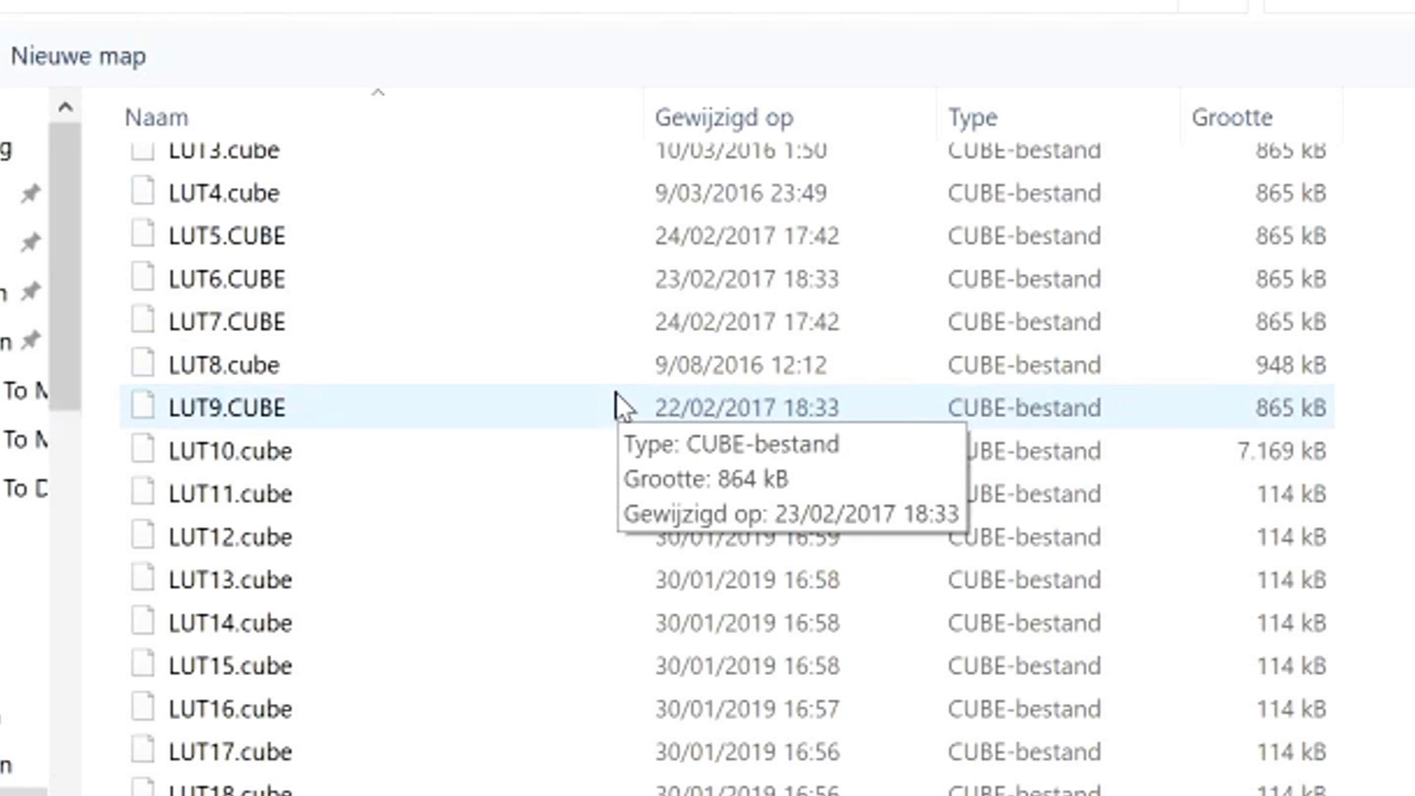
scroll(616, 391, up, 1)
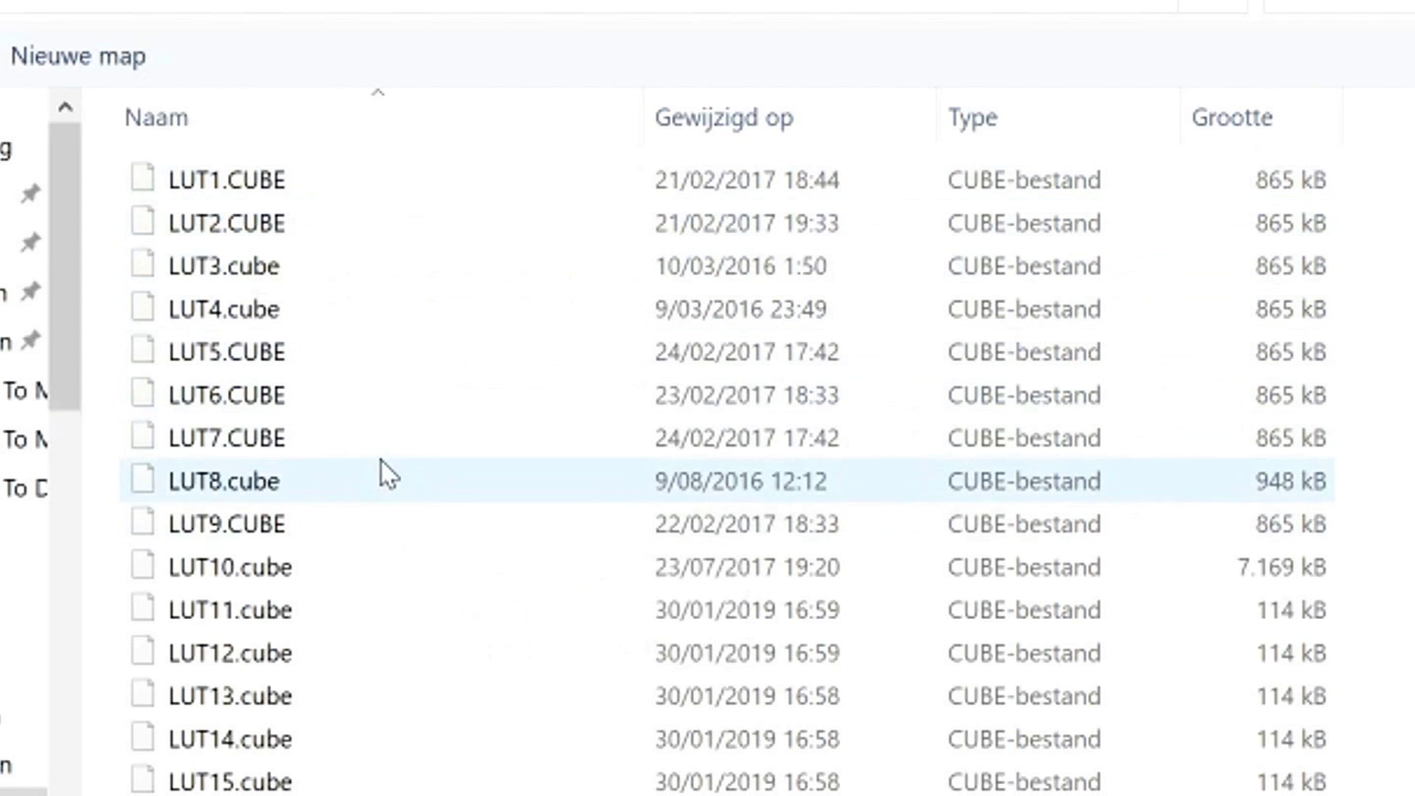
double_click(324, 440)
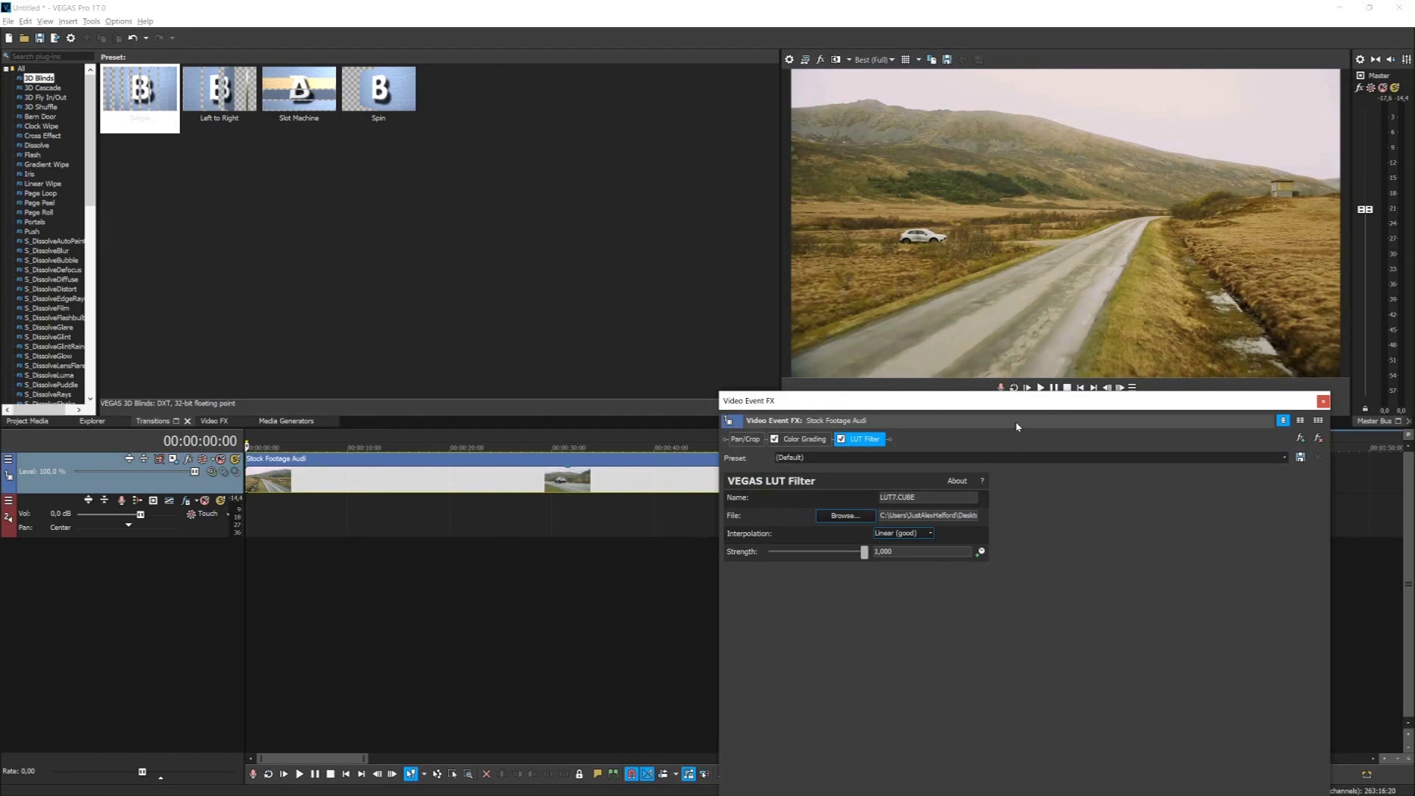
drag(1008, 404, 1008, 420)
- Play the clip from its start and toggle the LUT Filter to compare the look with and without it
click(1081, 389)
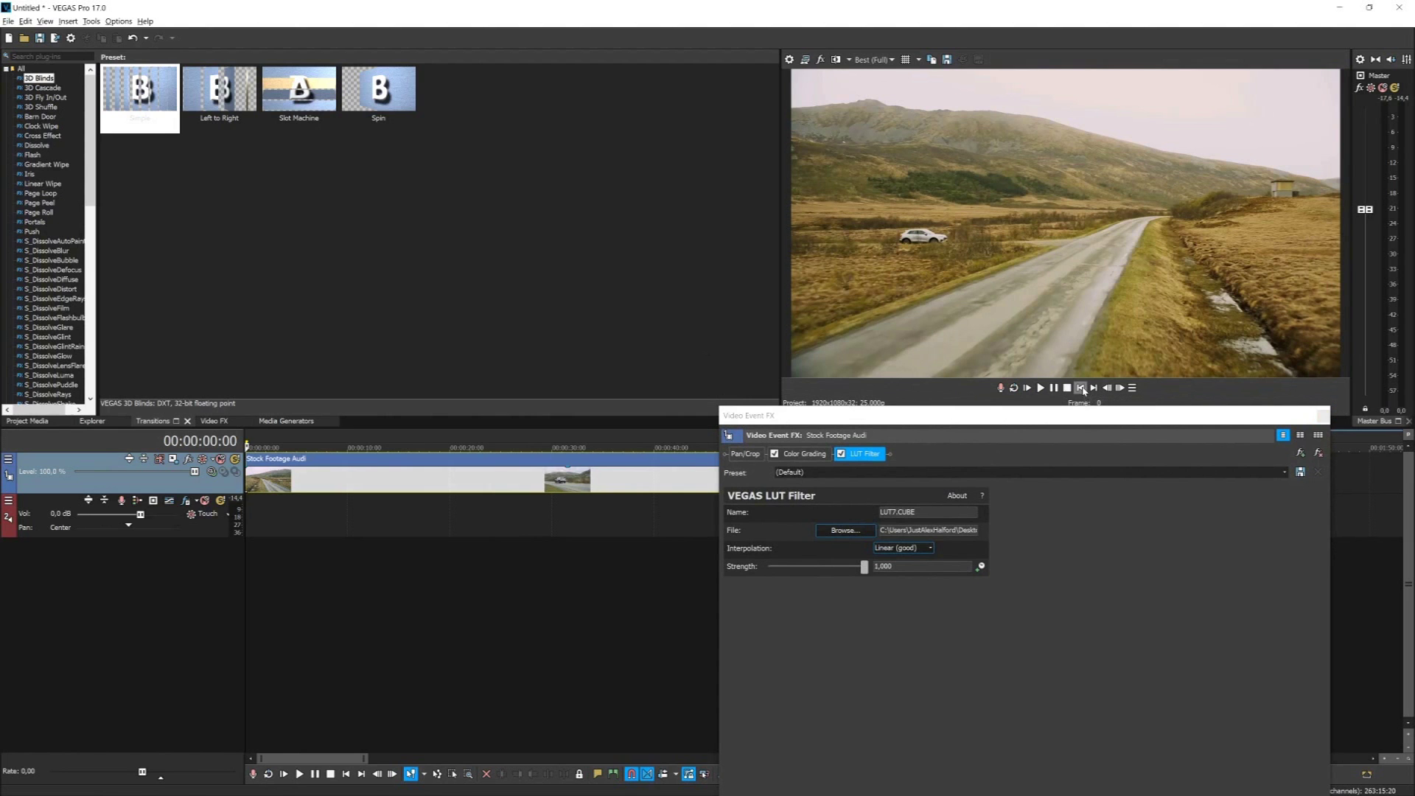
key(space)
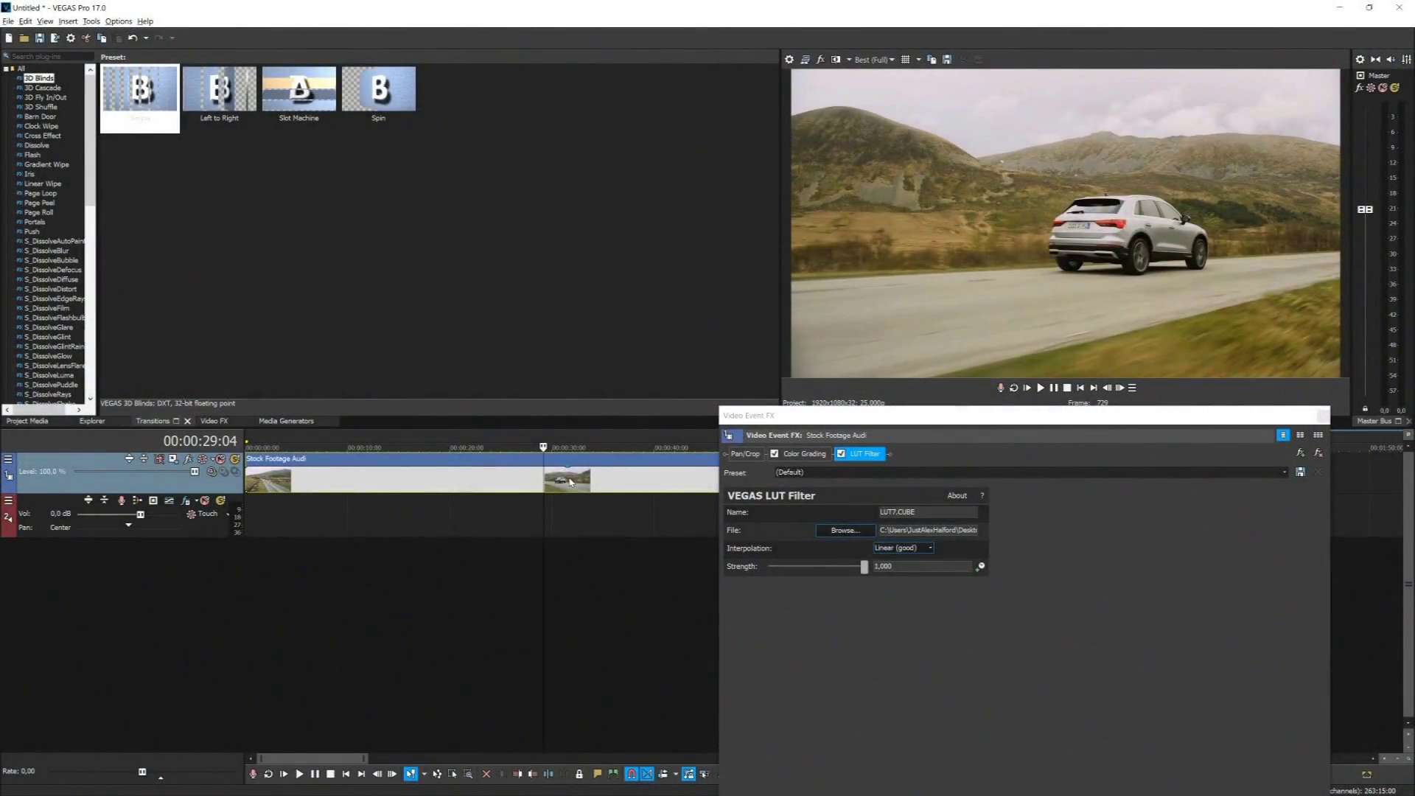
scroll(568, 486, up, 2)
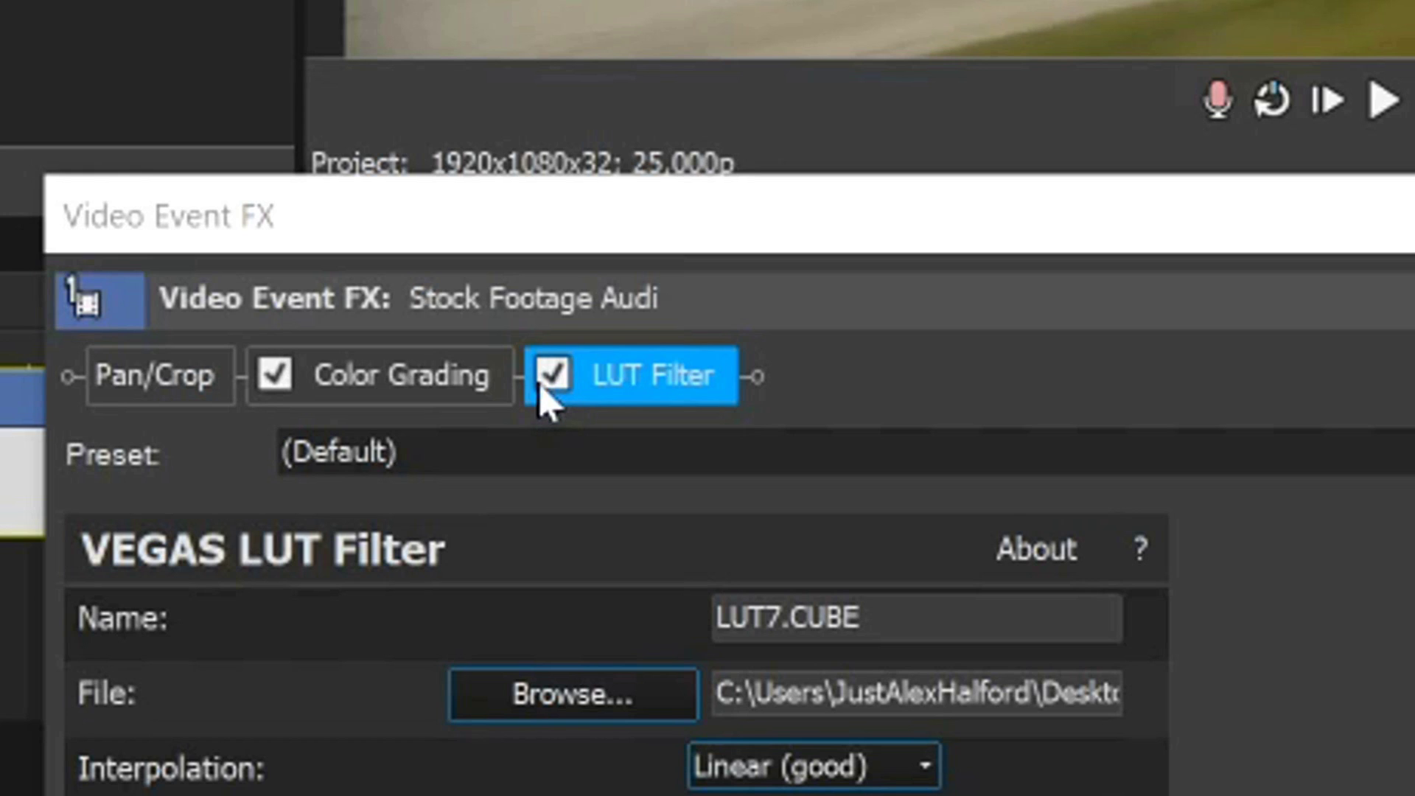
click(552, 380)
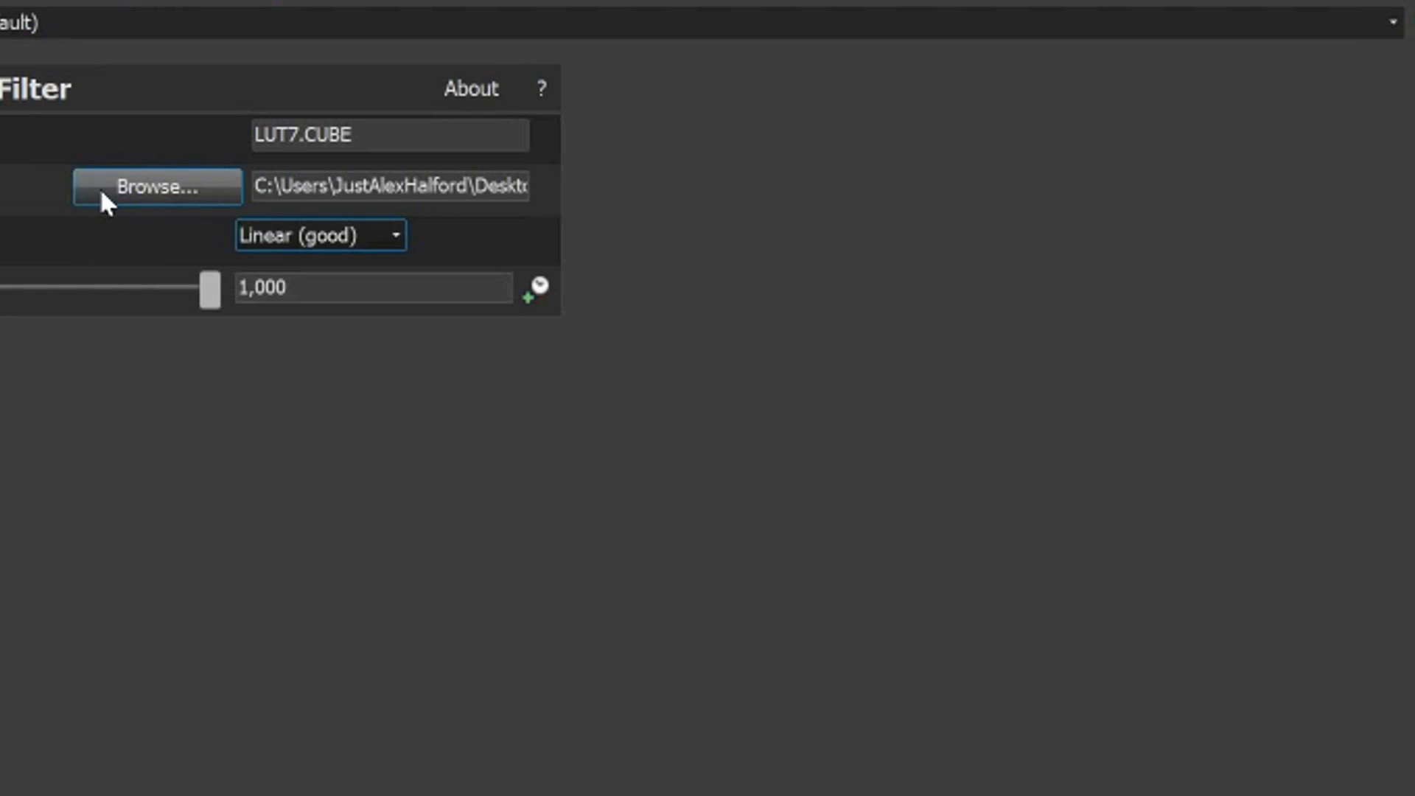
- Replace the LUT Filter's file with LUT9.CUBE and try out its strength control and on/off state
click(101, 194)
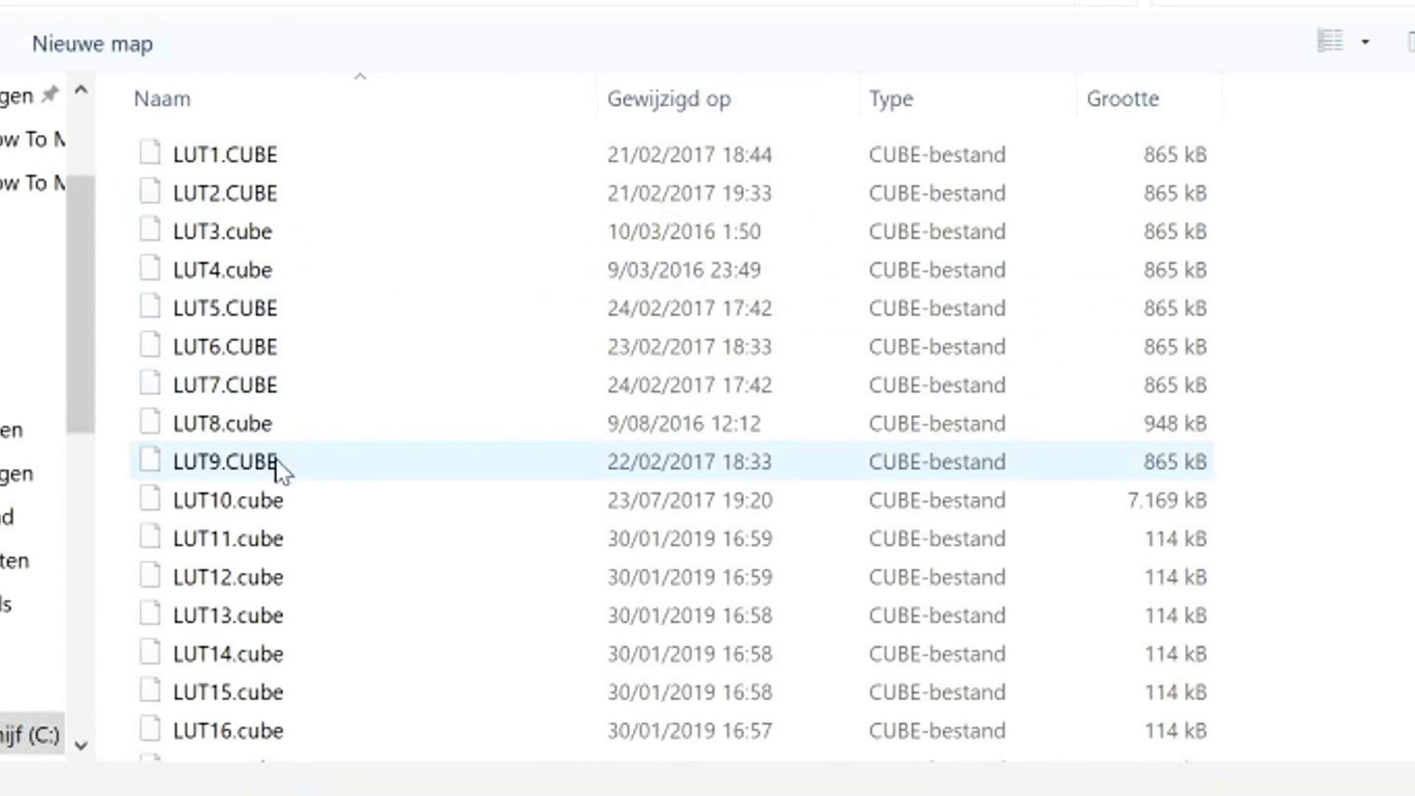
double_click(276, 458)
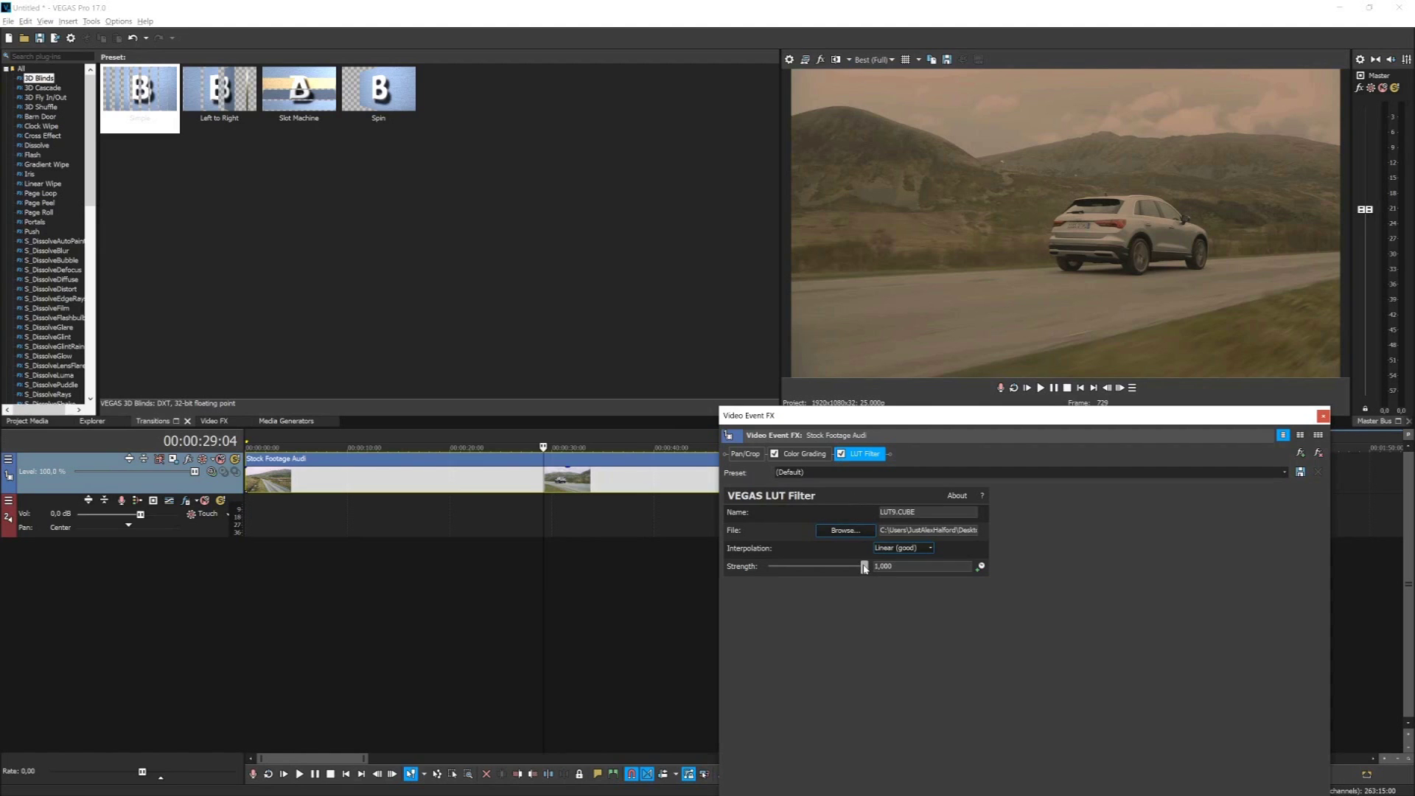
drag(863, 568, 910, 573)
click(841, 453)
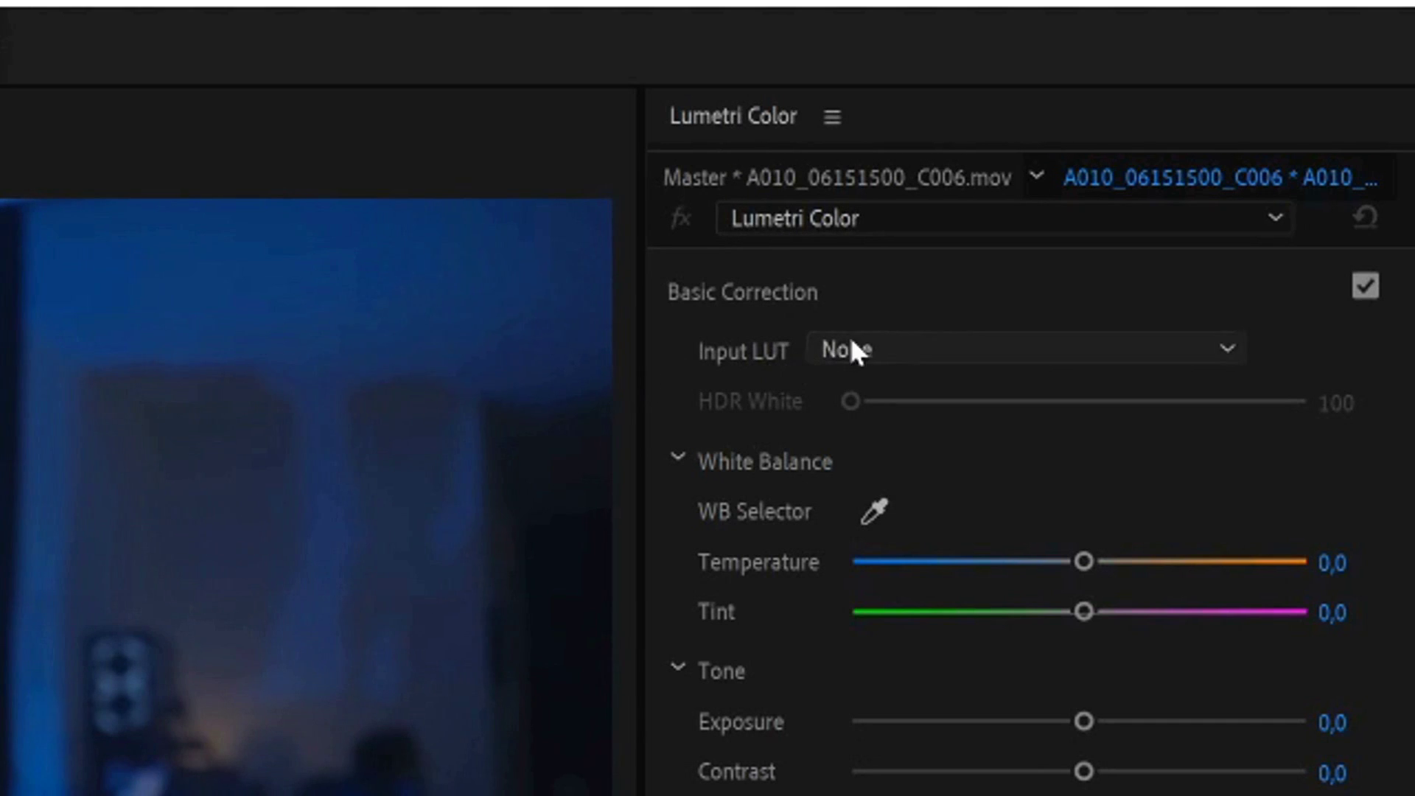
- Switch to Premiere Pro and load LUT15.cube as the Input LUT of the A010_06151500_C006 clip
click(879, 353)
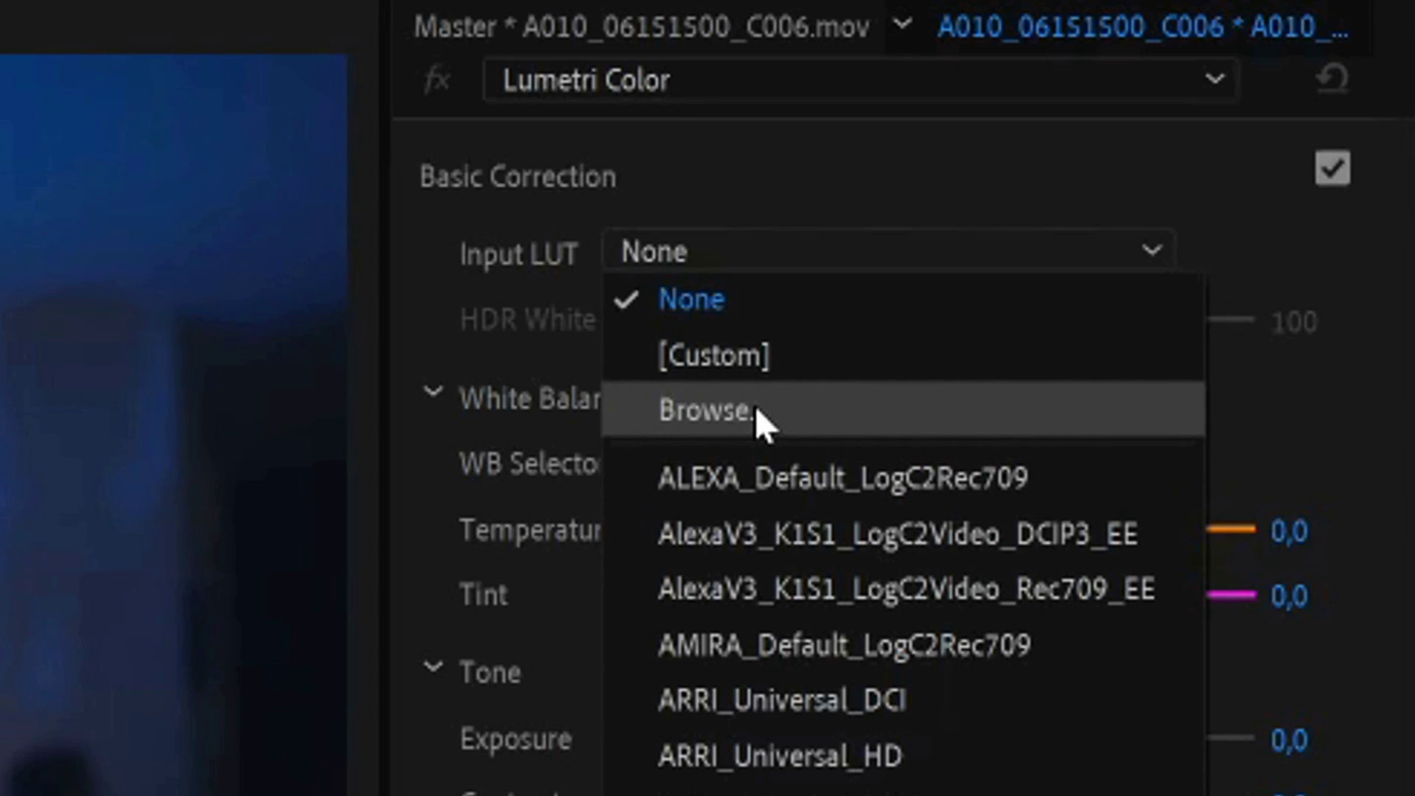
click(755, 405)
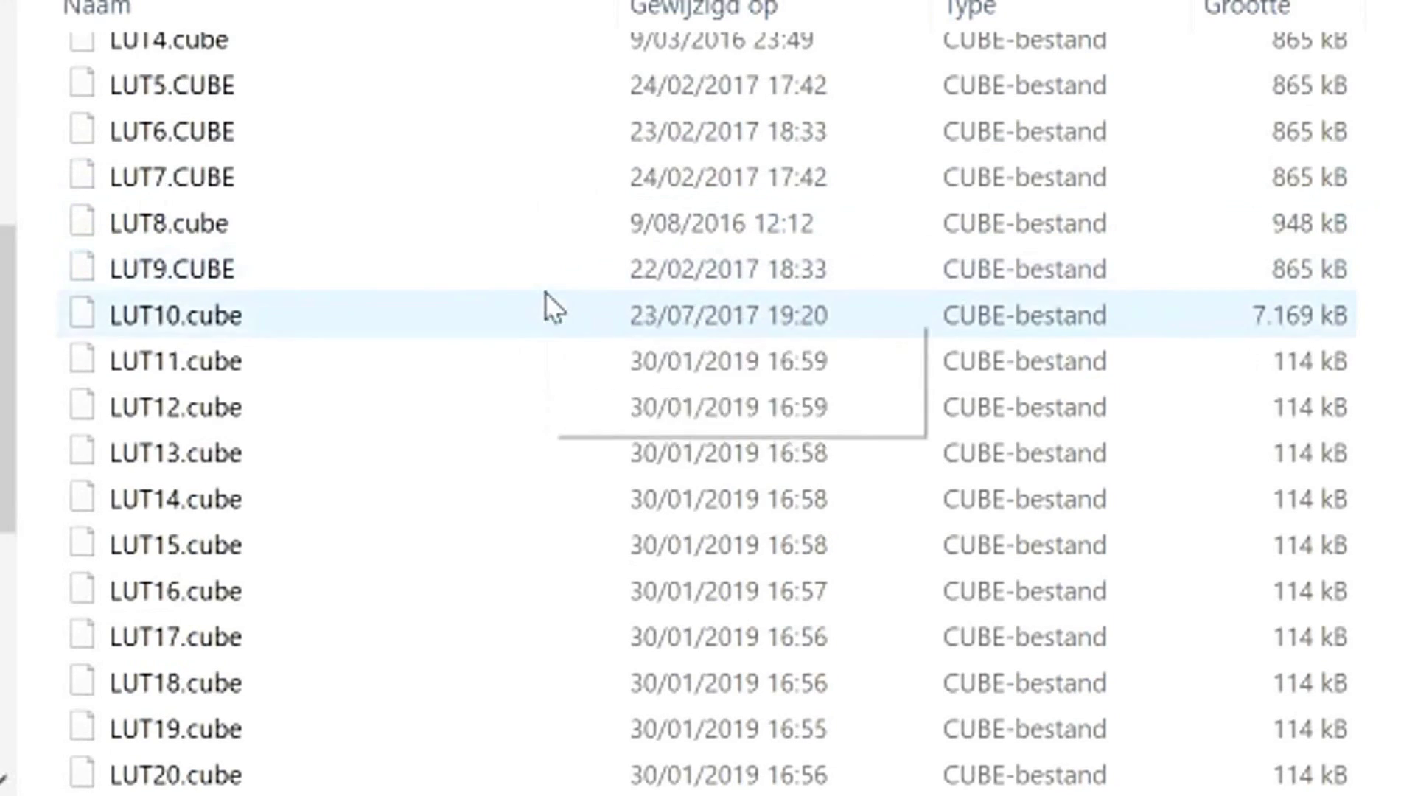
click(209, 549)
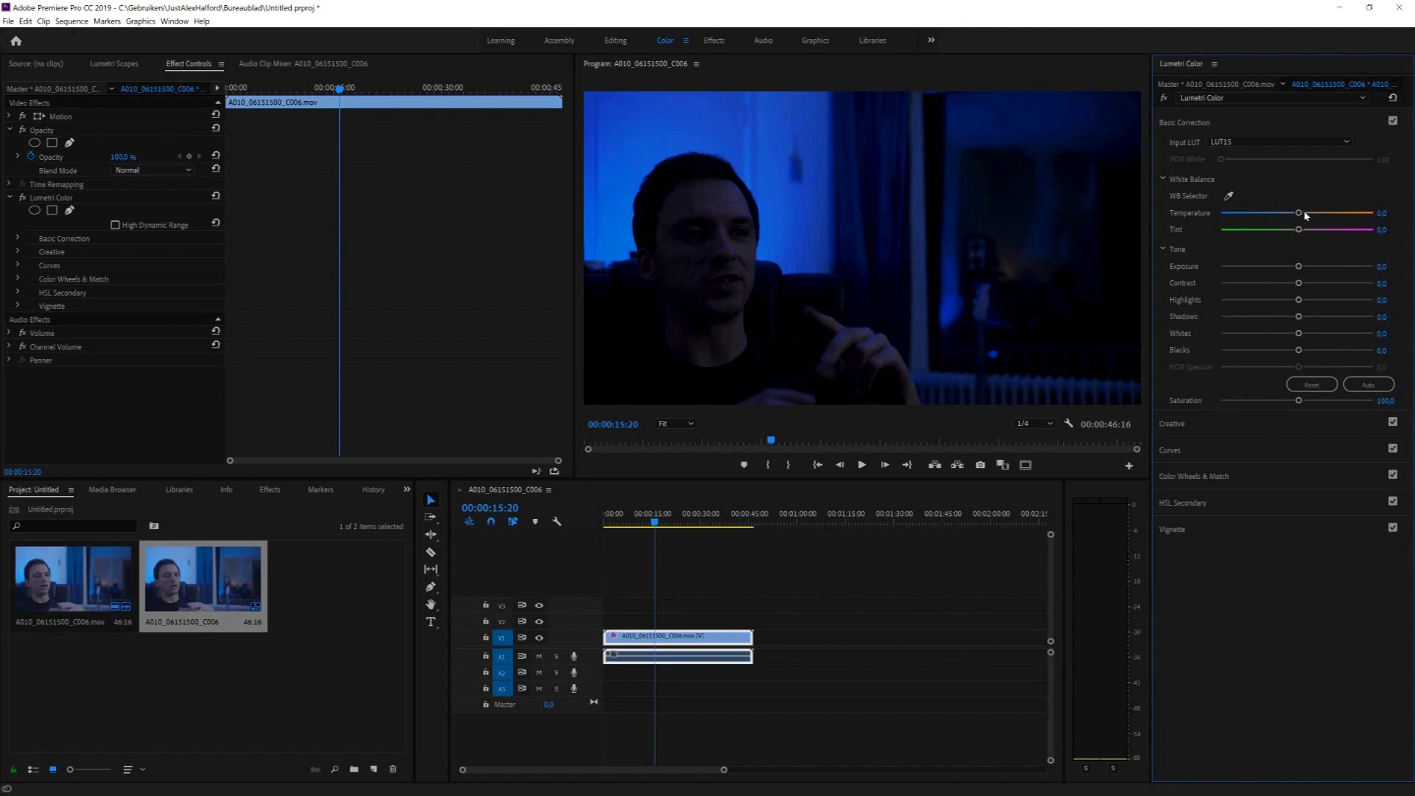
- Set the clip's Lumetri temperature to 3.0 and its saturation to about 88.6
mouse_move(1305, 215)
mouse_down()
mouse_move(1242, 215)
mouse_move(1343, 226)
mouse_move(1299, 224)
mouse_up()
drag(1253, 400, 1288, 420)
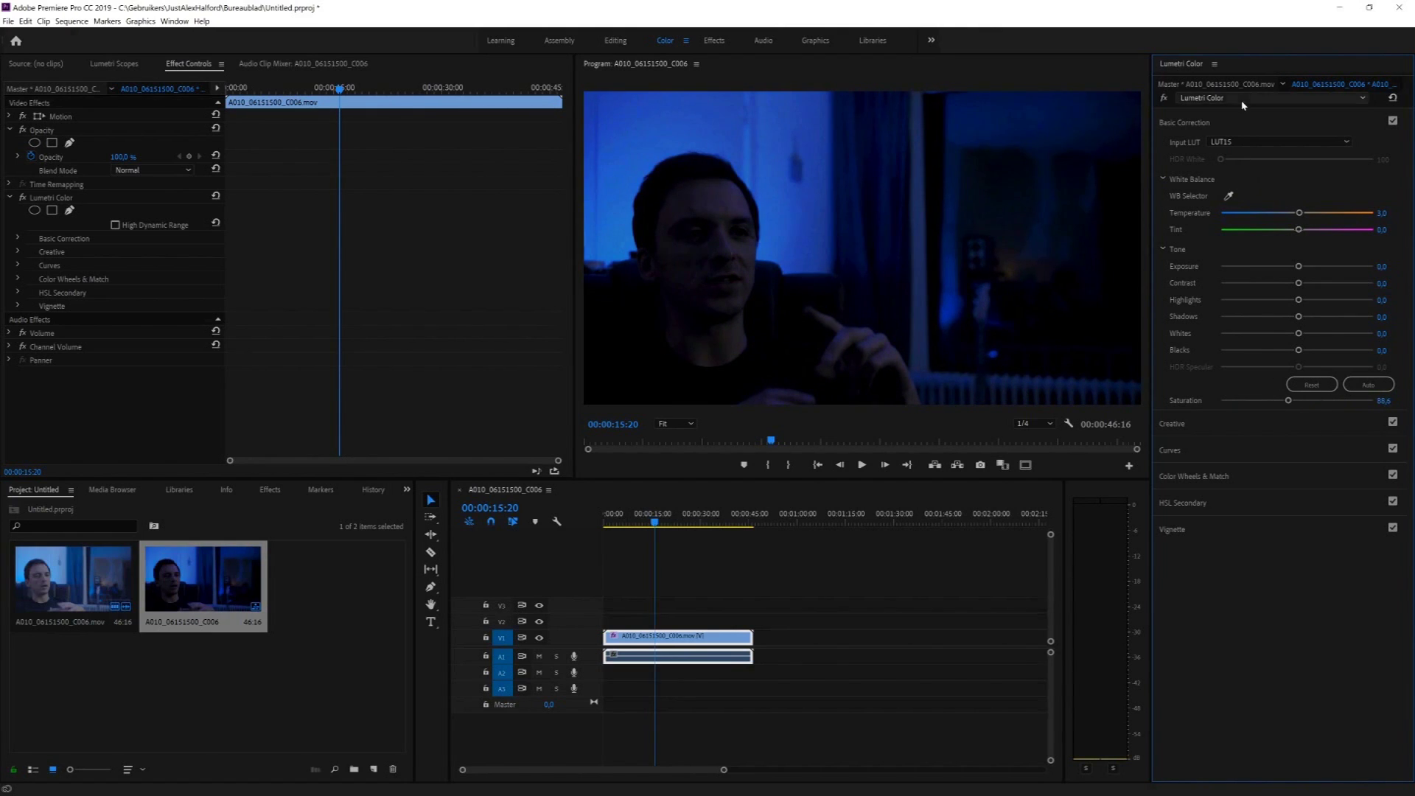
- Replace the clip's Input LUT with LUT17.cube
click(1251, 141)
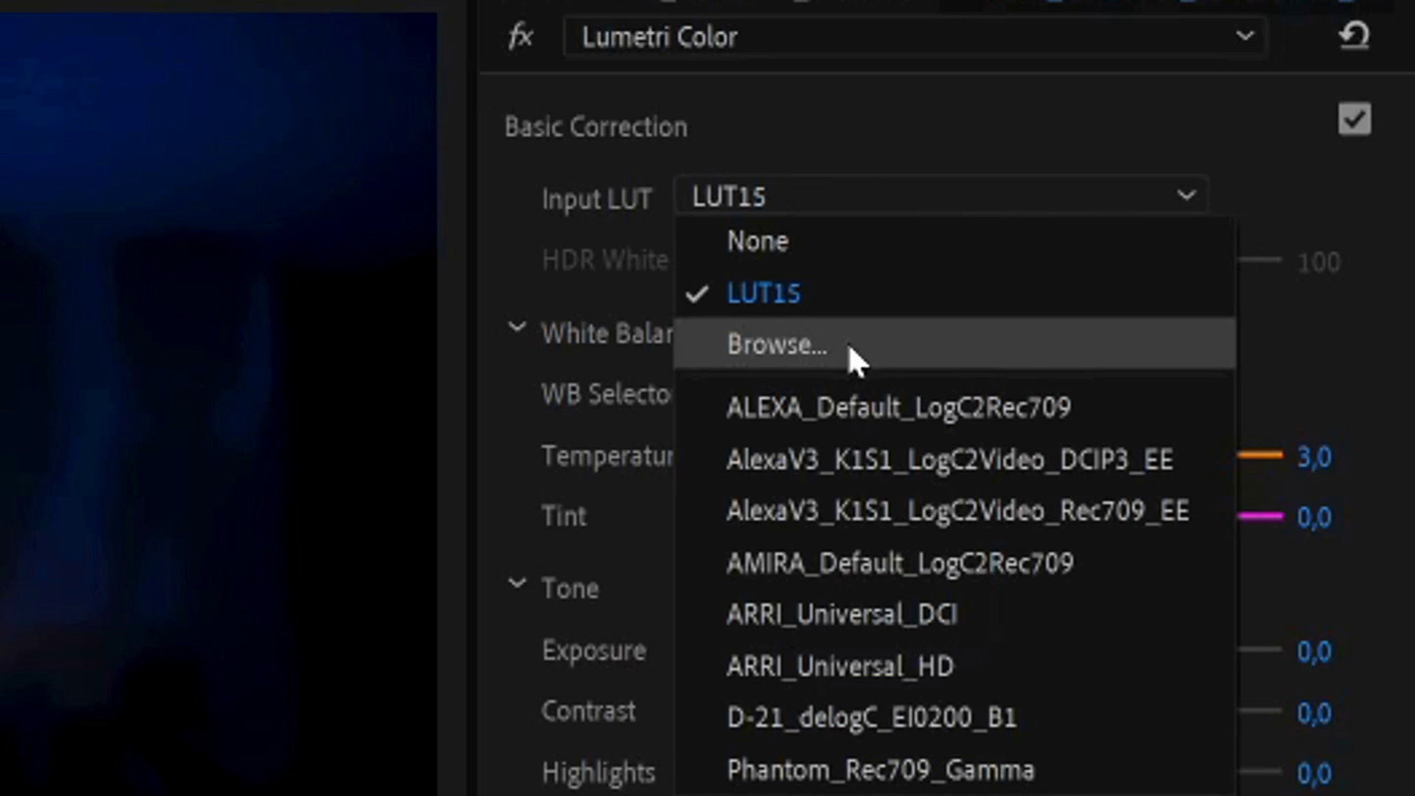
click(1256, 182)
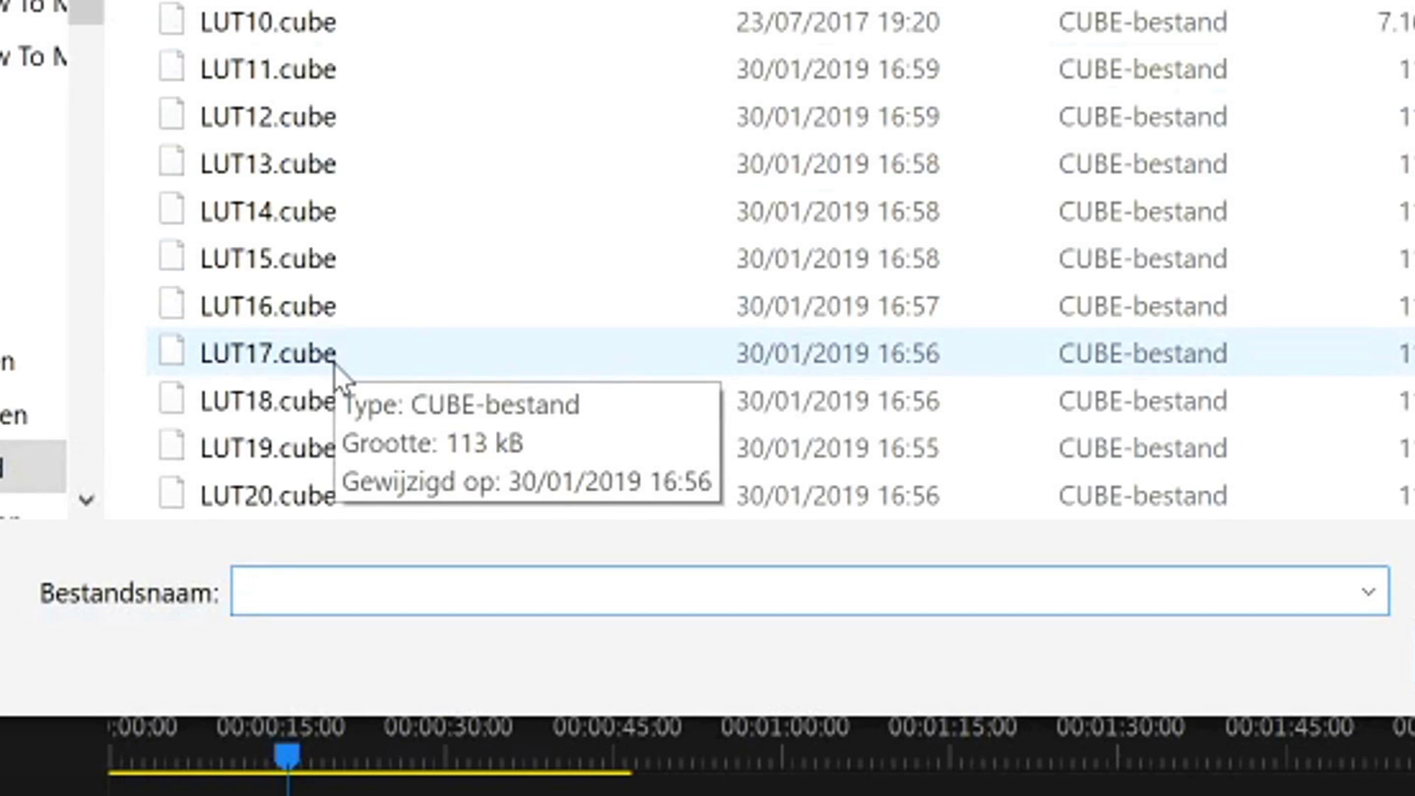
double_click(333, 362)
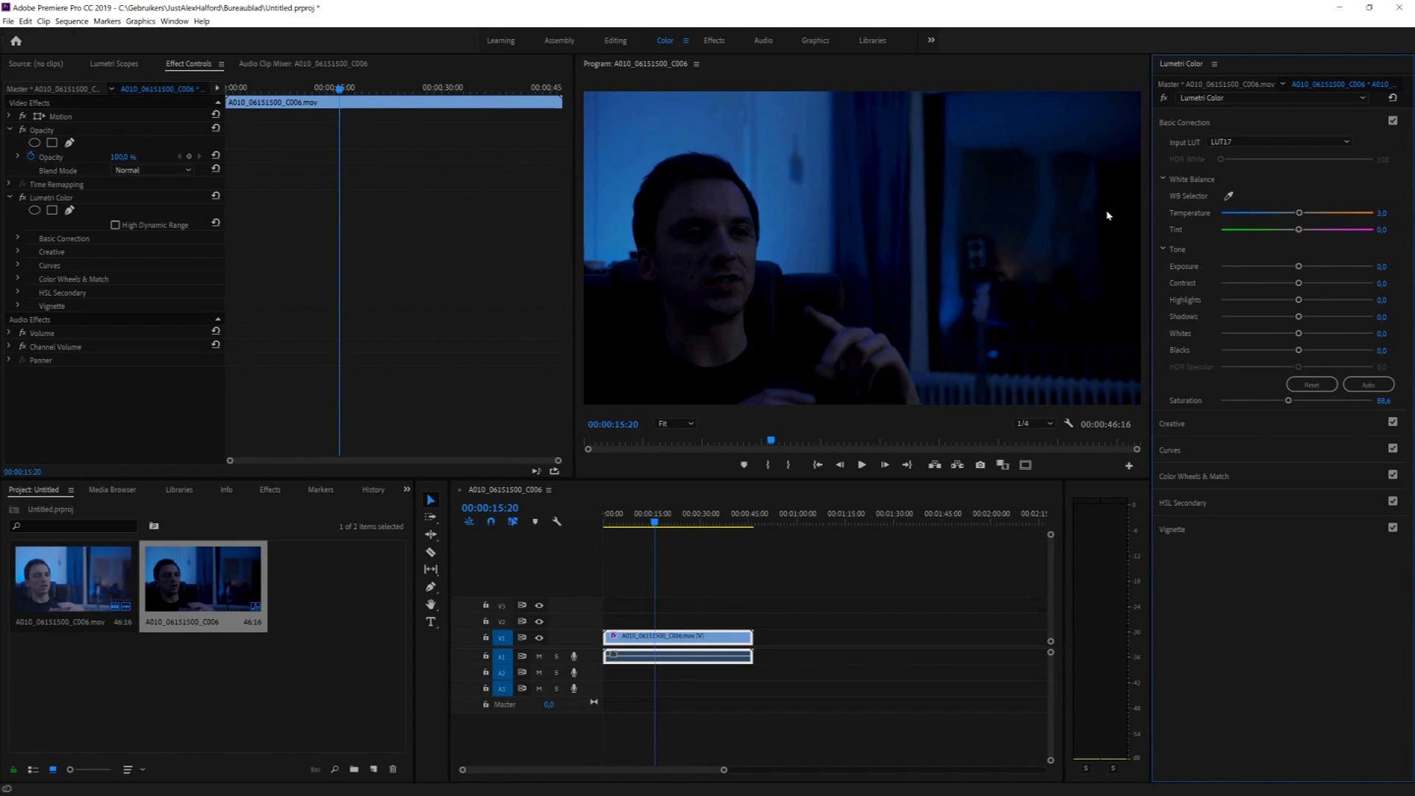
- Replace the clip's Input LUT with LUT3.cube and check the look at 00:00:27:05
click(1246, 144)
click(1247, 145)
click(1218, 147)
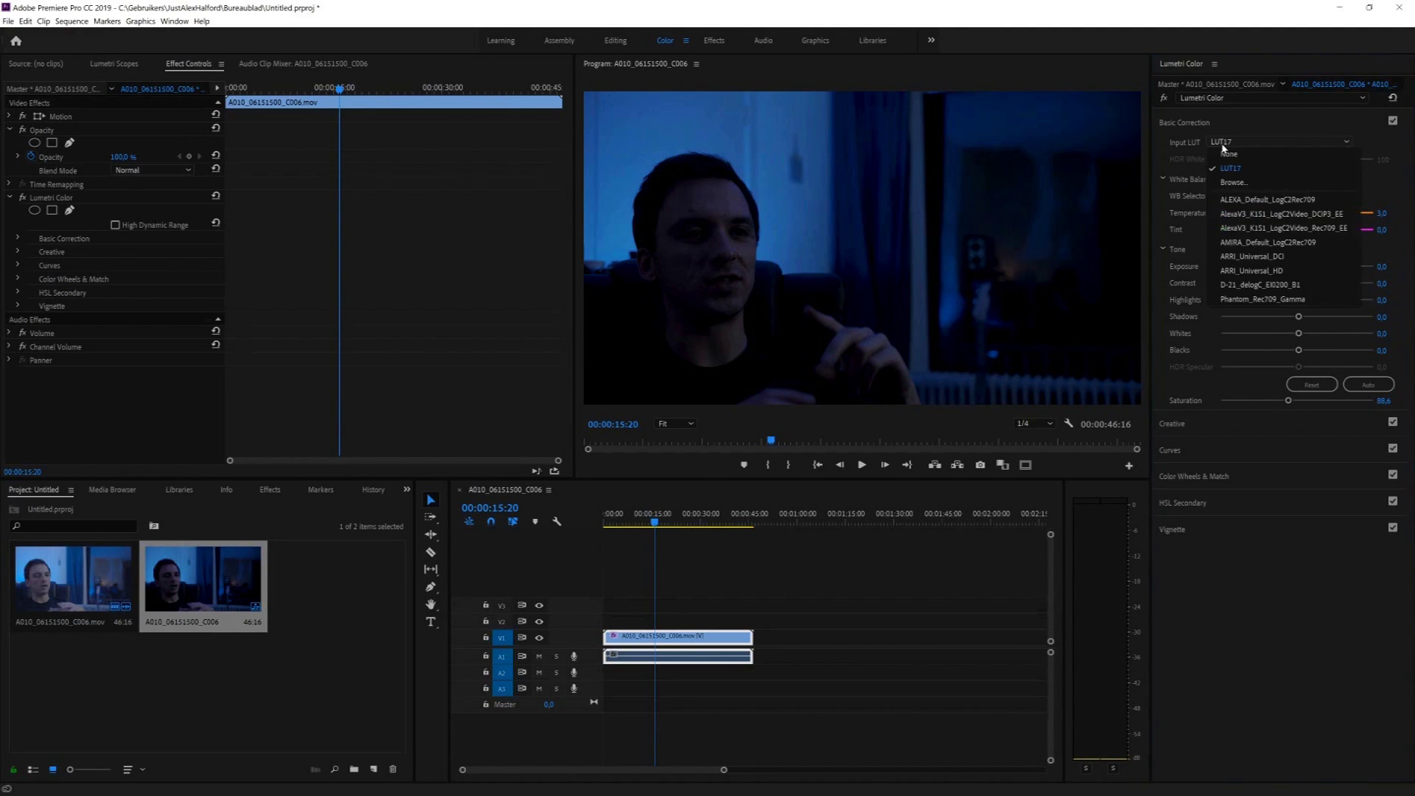
click(1223, 158)
double_click(388, 294)
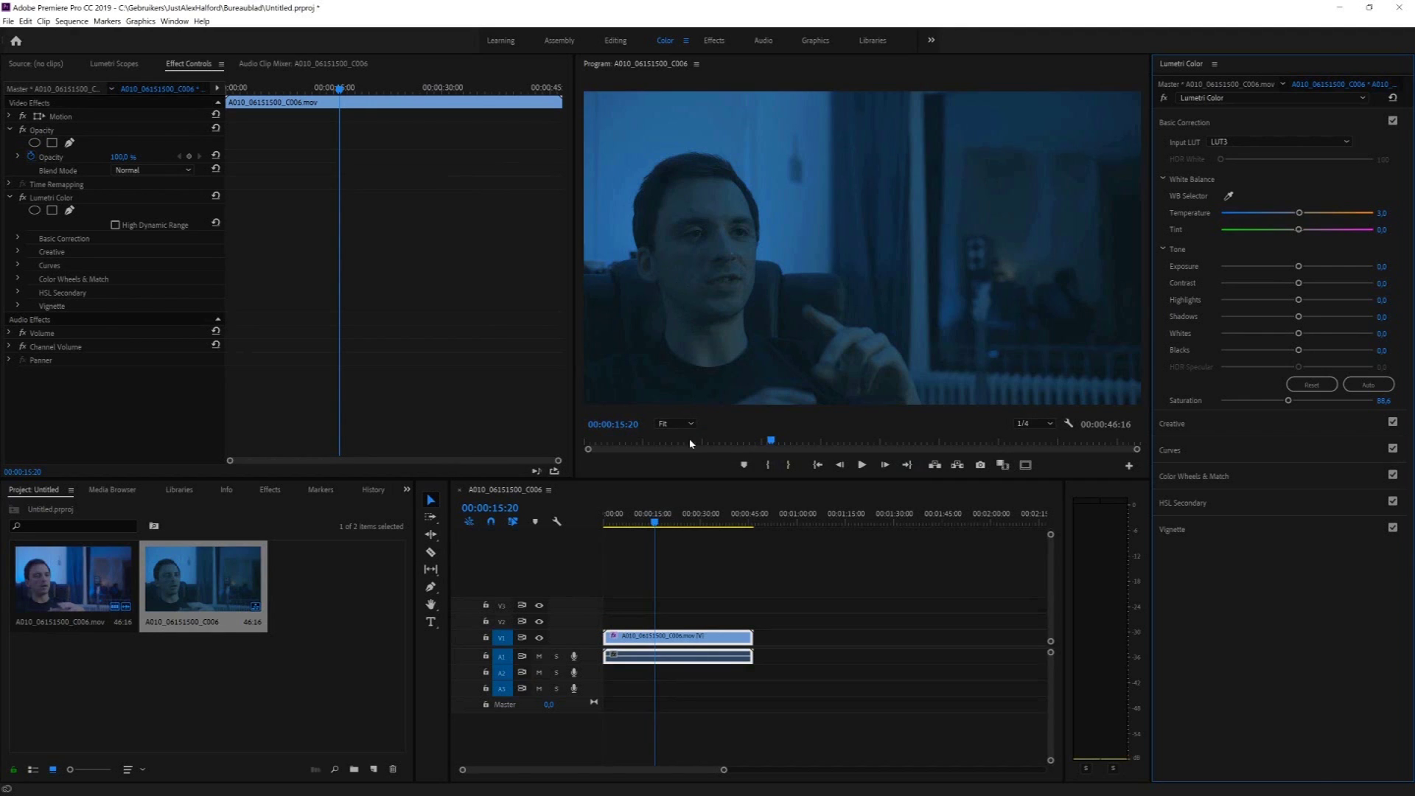
drag(645, 520, 692, 525)
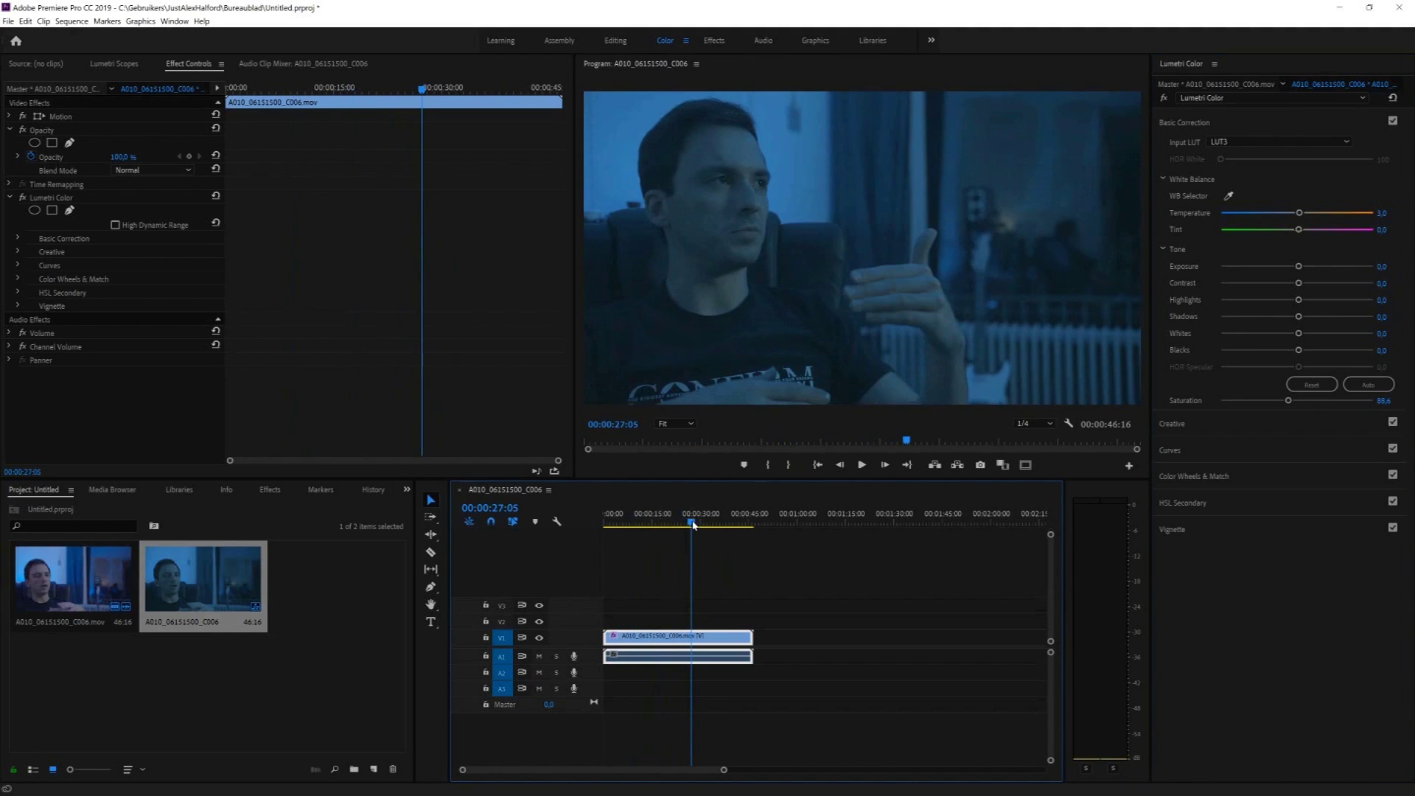
- Replace the clip's Input LUT with LUT20.cube
click(1228, 147)
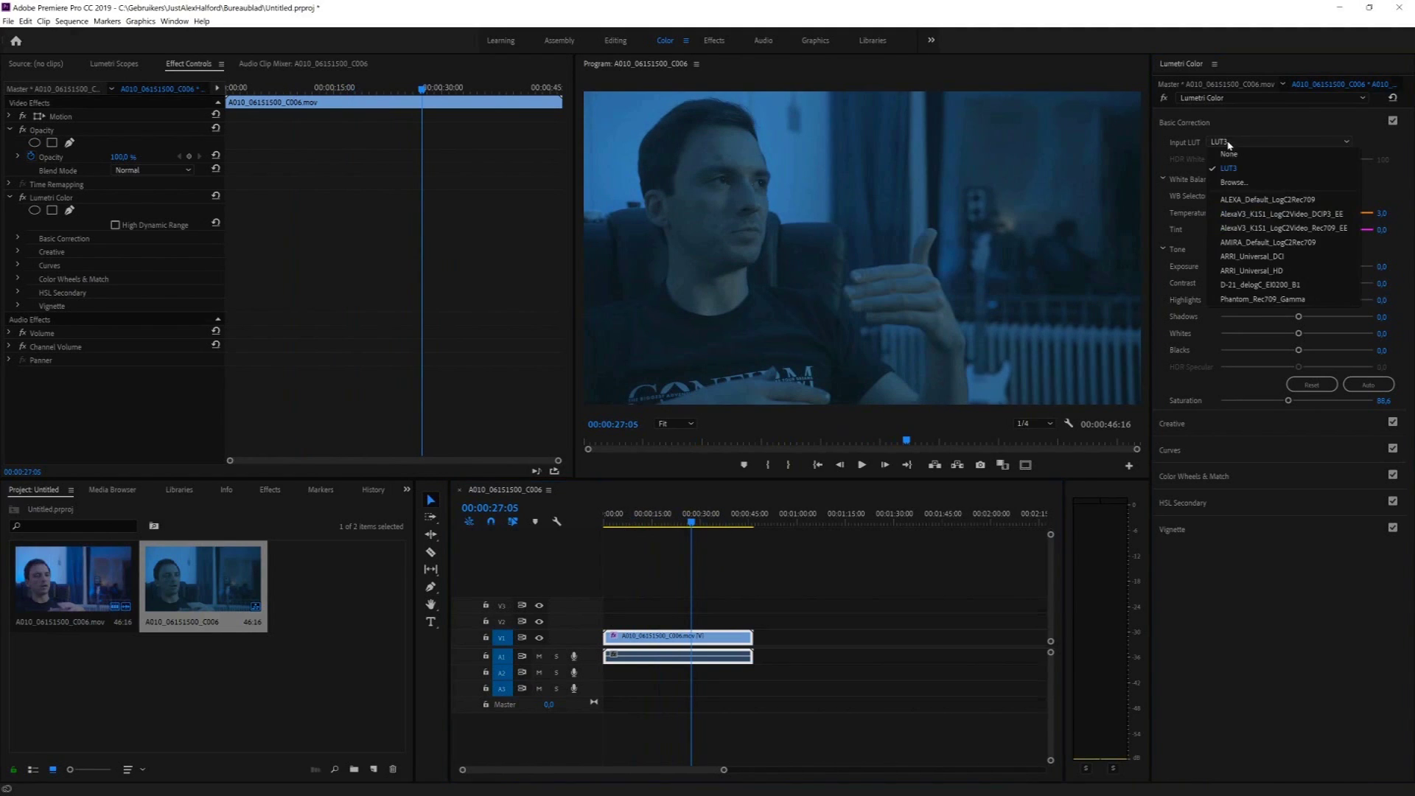
click(1223, 180)
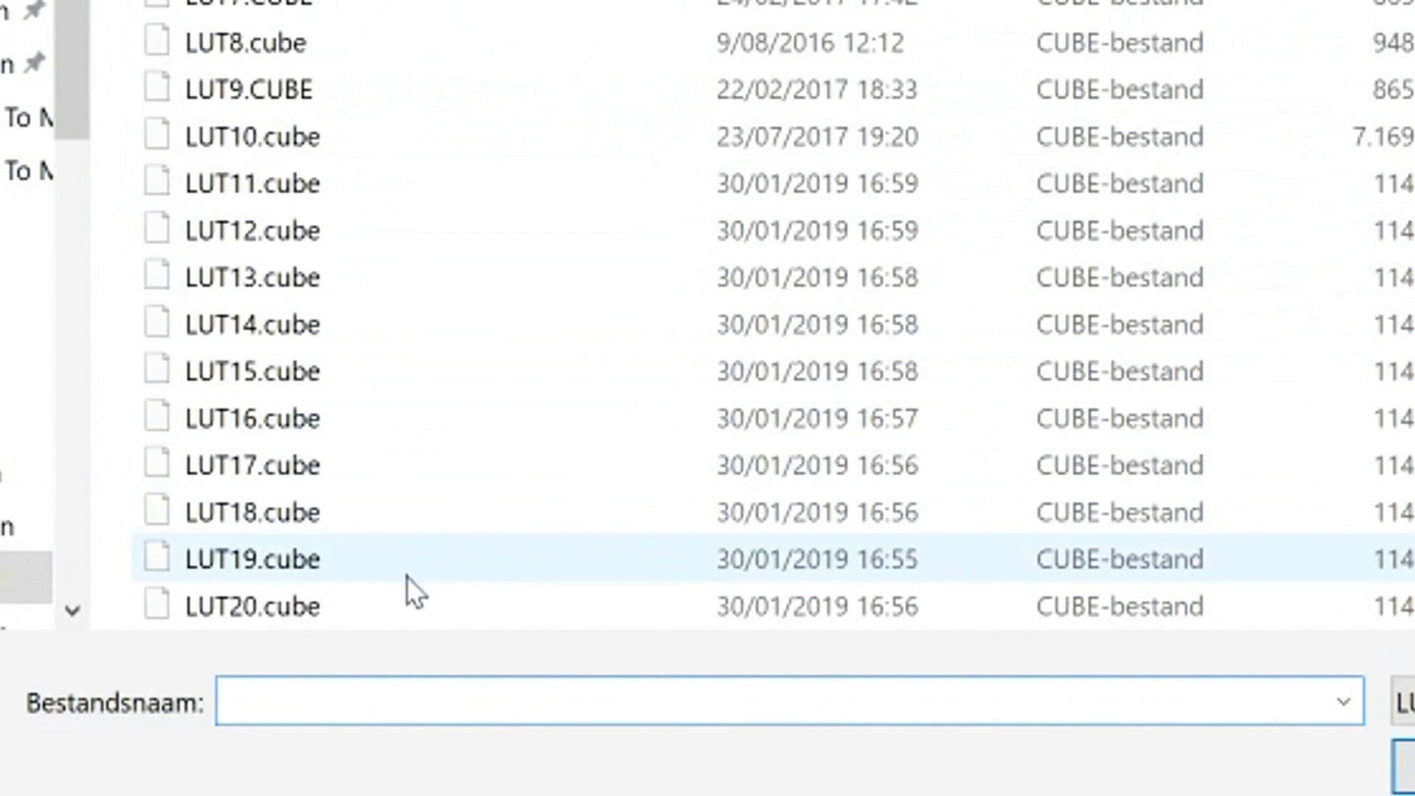
double_click(403, 601)
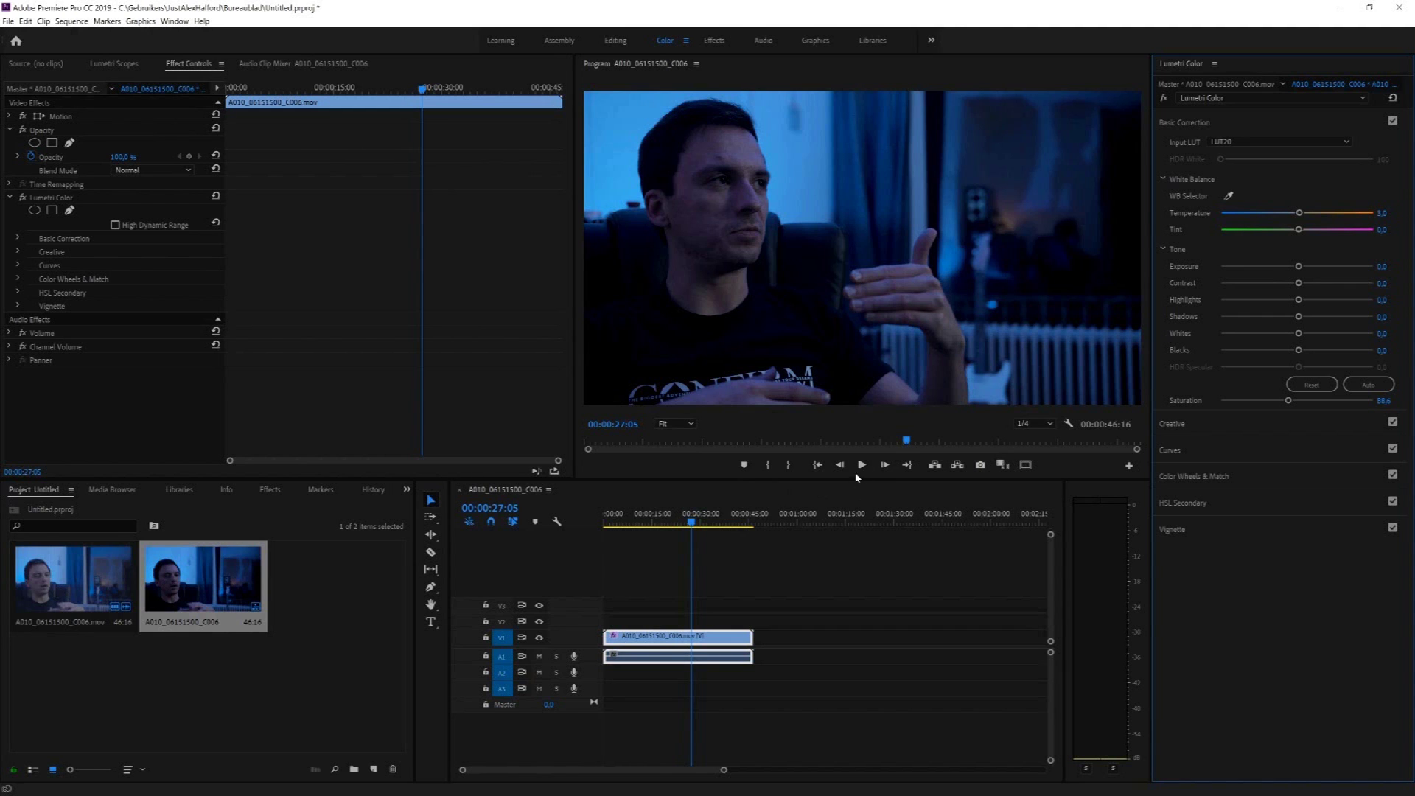
- Review the graded clip from its start and scrub through it to 00:00:29:20
click(817, 464)
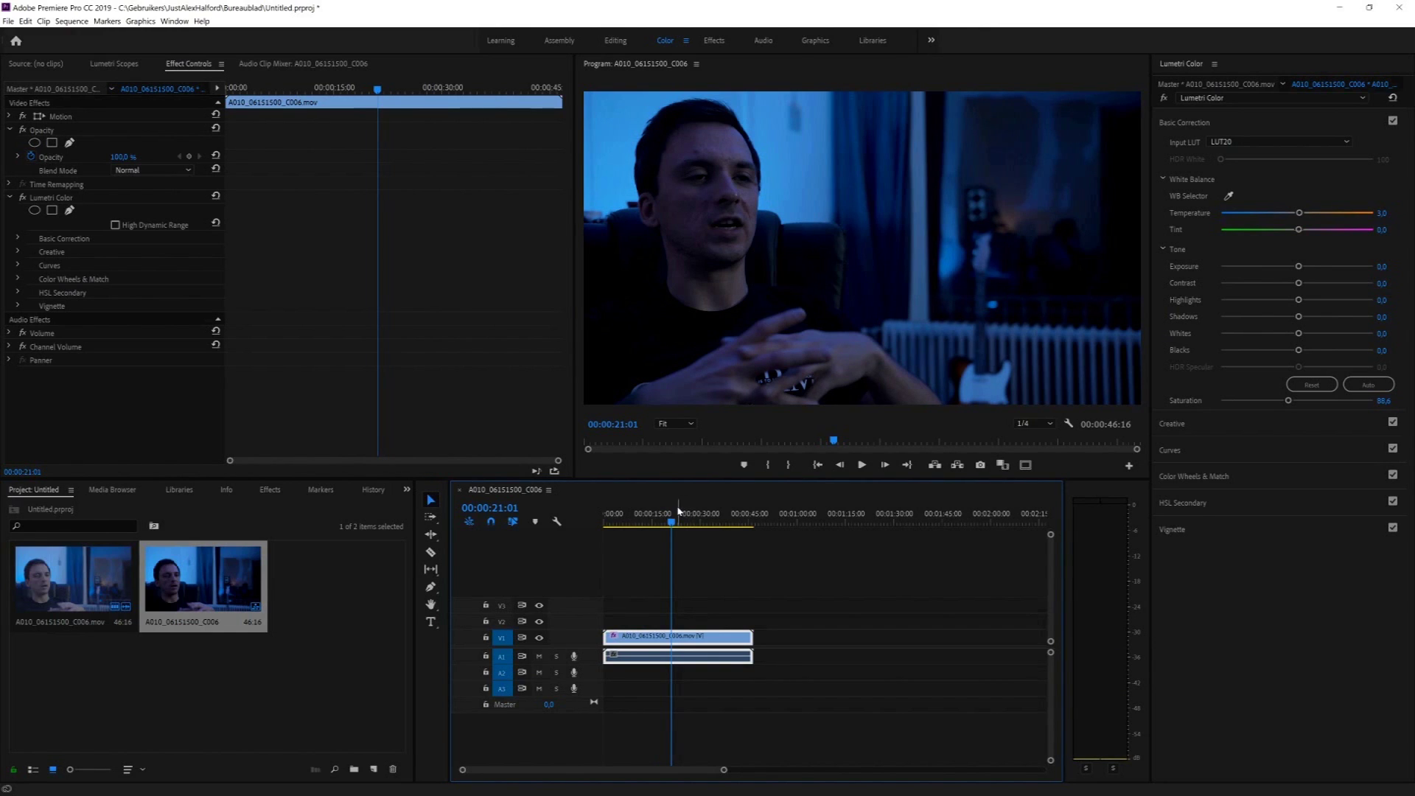
drag(672, 521, 700, 521)
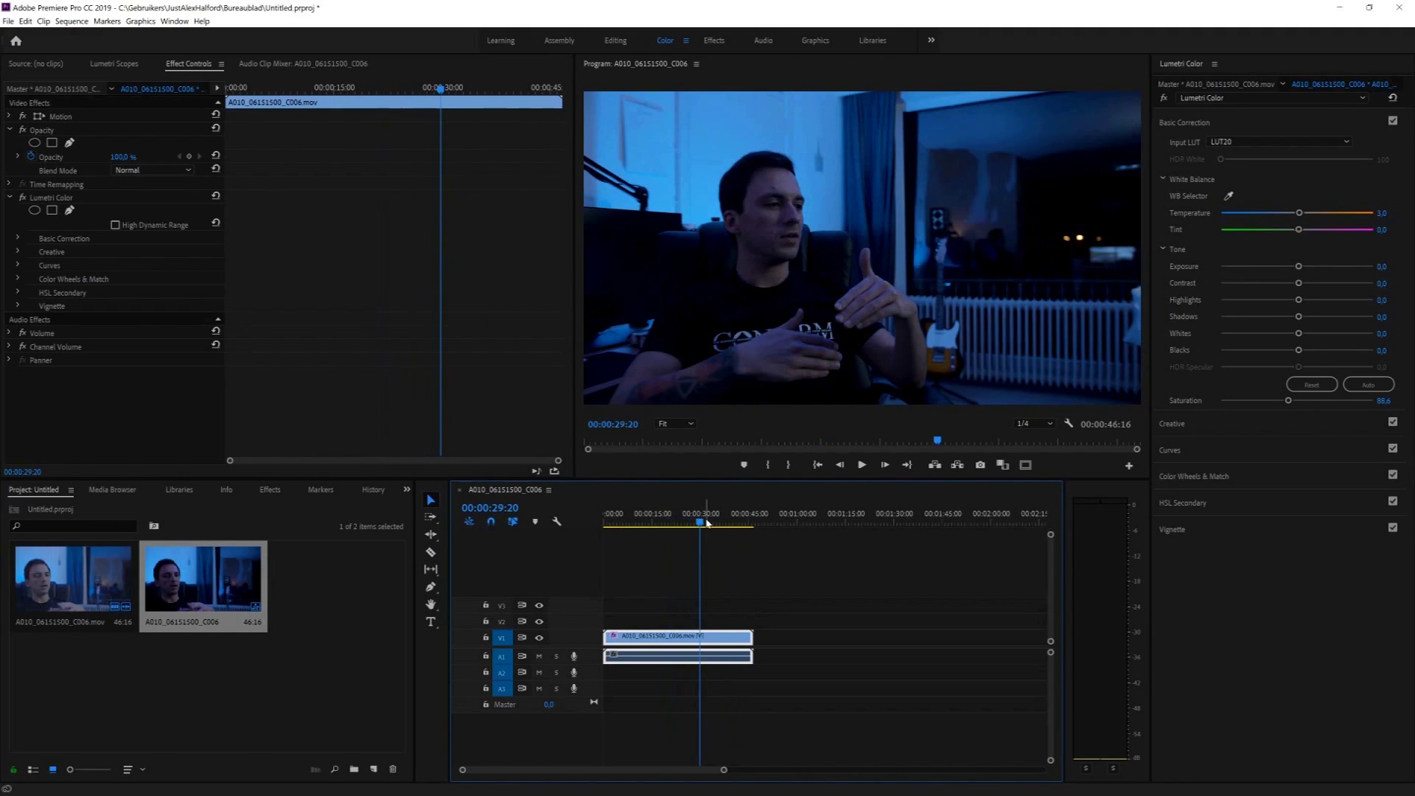